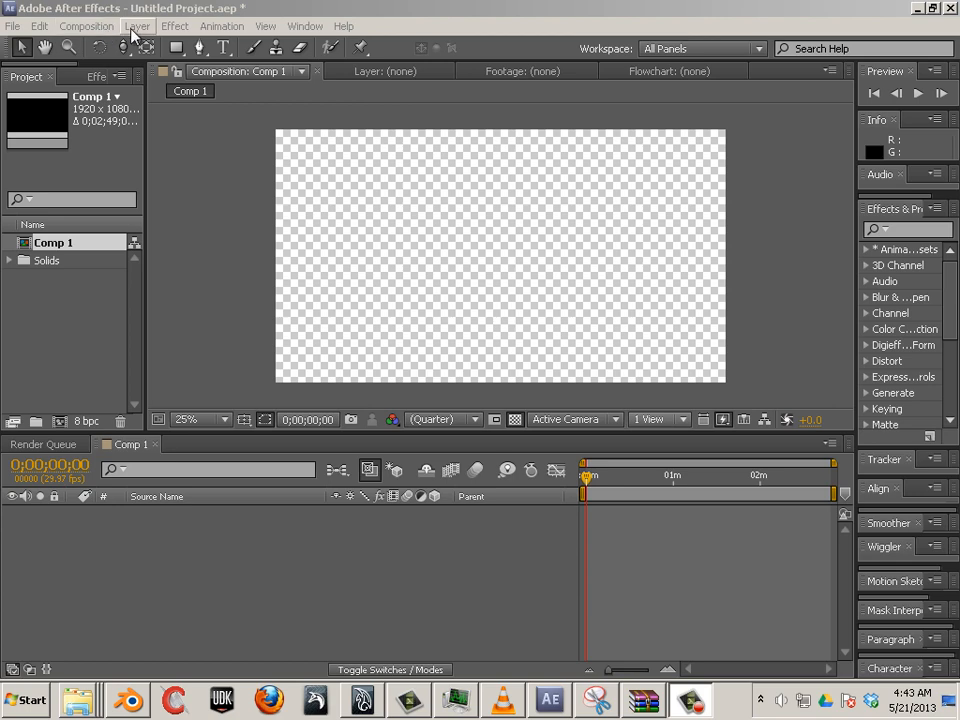
- Add a gray solid layer at the full 1920 x 1080 px composition size
left_click(134, 28)
mouse_move(140, 45)
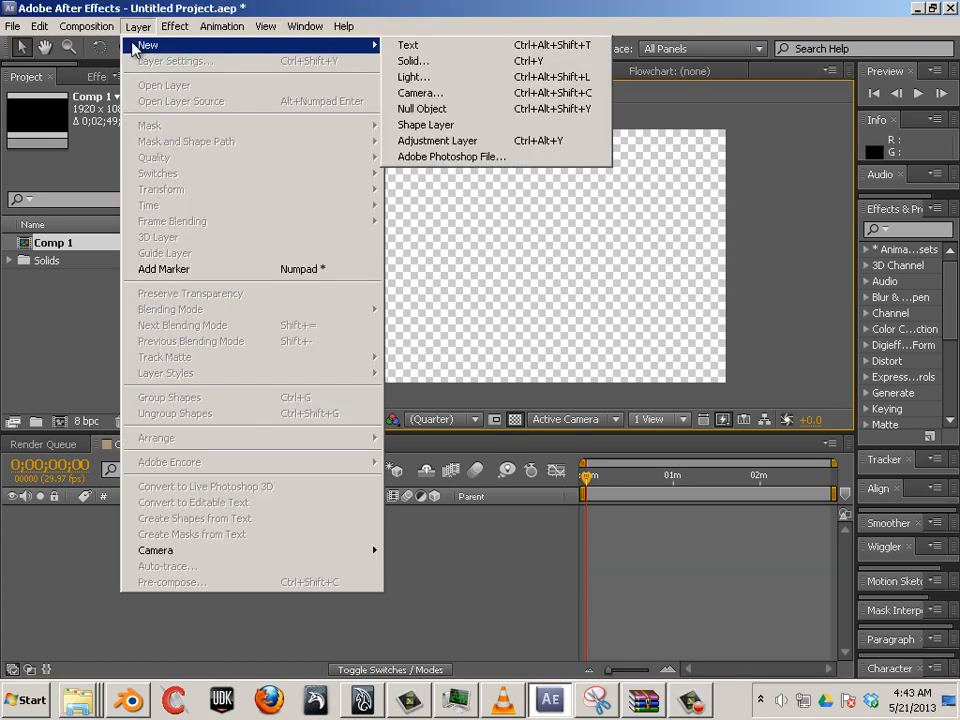
left_click(403, 62)
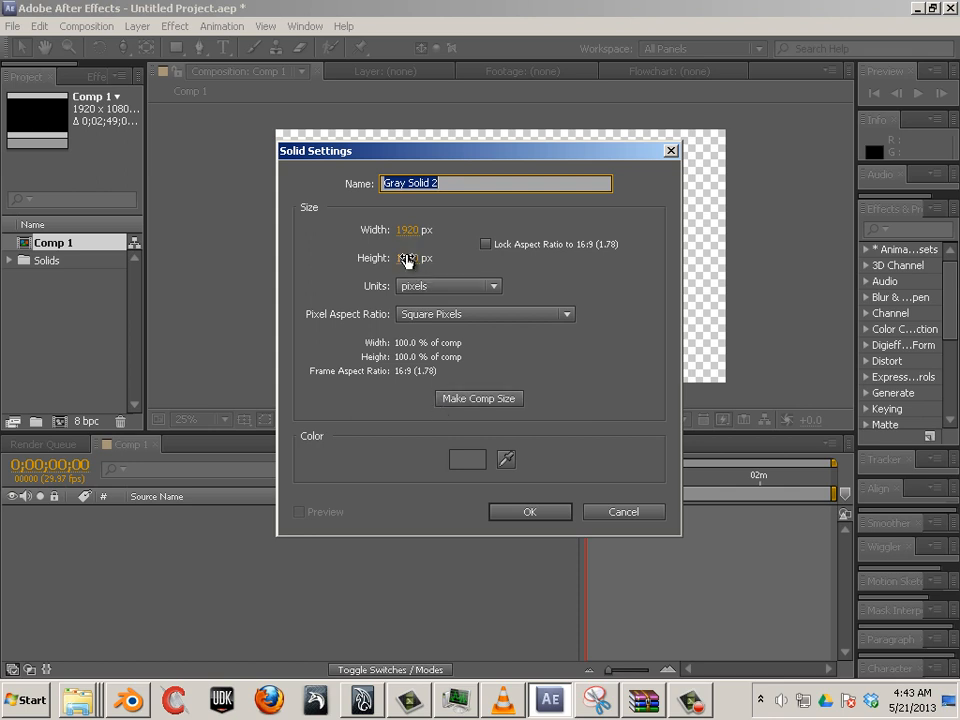
left_click(529, 511)
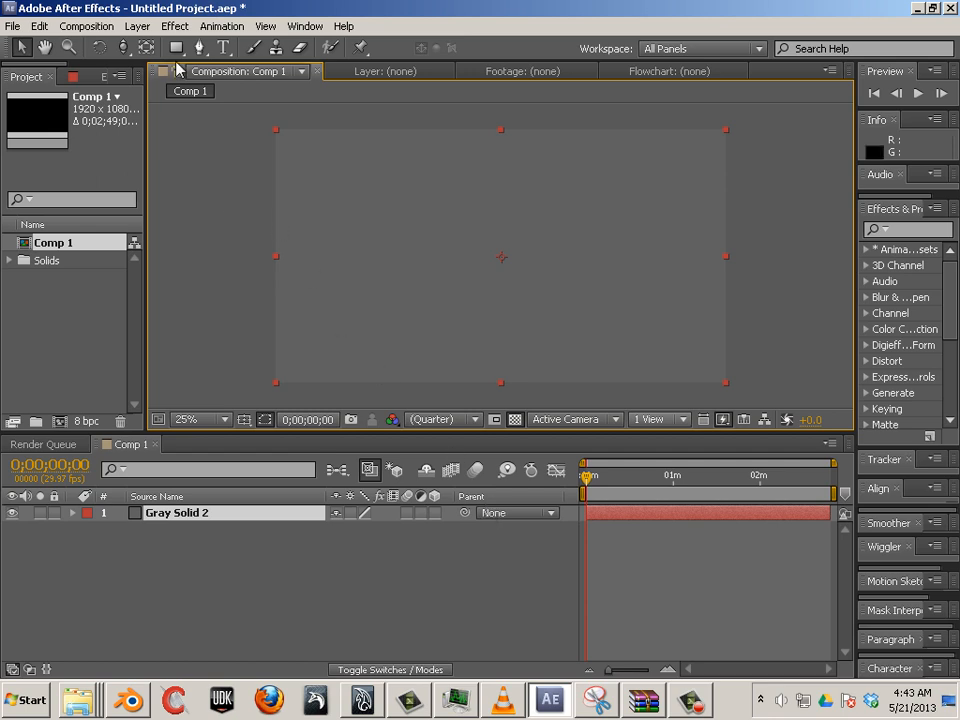
- Create a text layer reading "Lights" and move it to about the centre of the composition
left_click(131, 30)
mouse_move(133, 46)
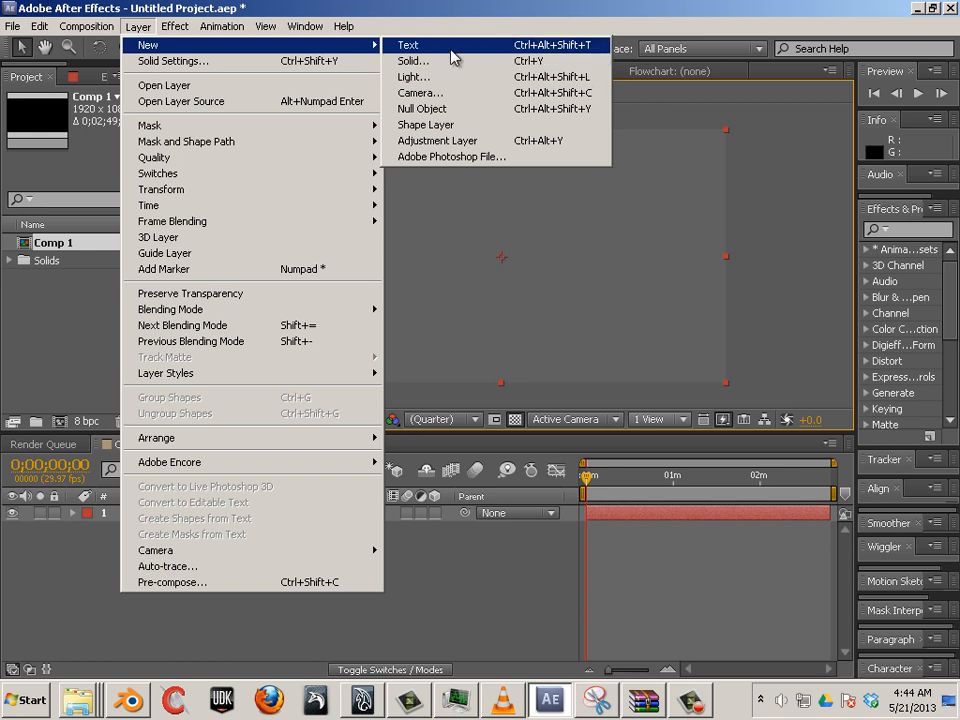
left_click(410, 45)
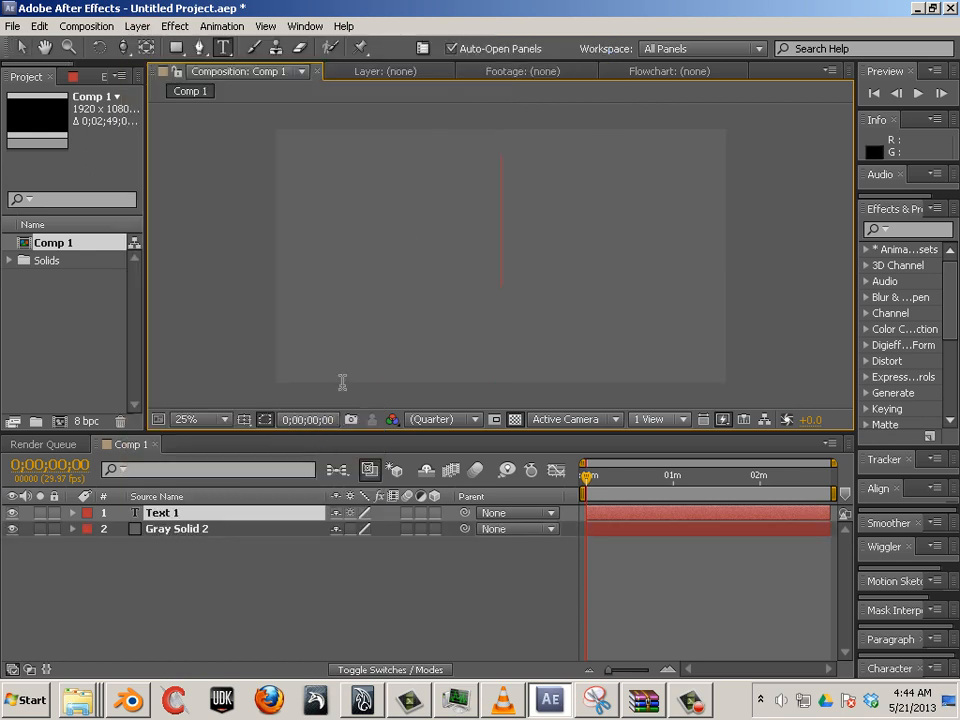
type("Ligh")
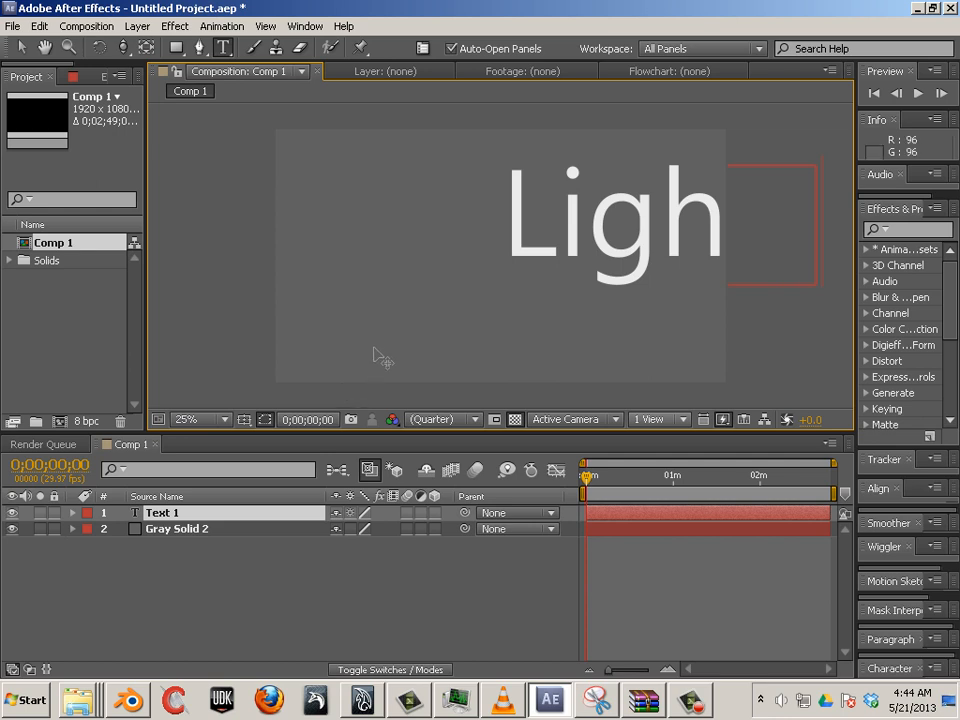
left_click(20, 46)
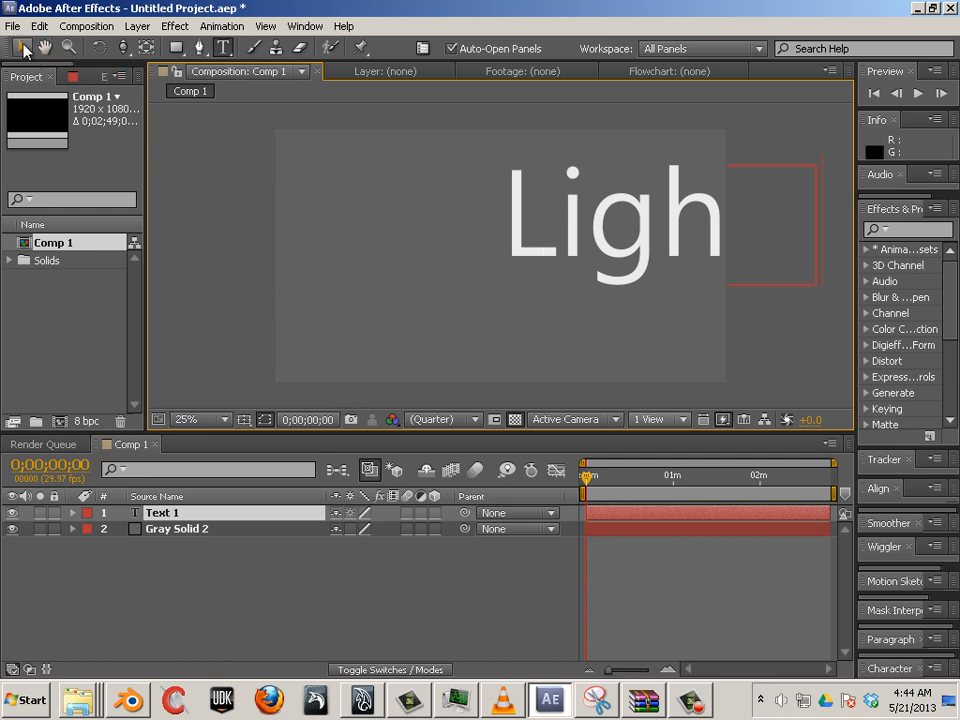
left_click_drag(517, 212, 362, 252)
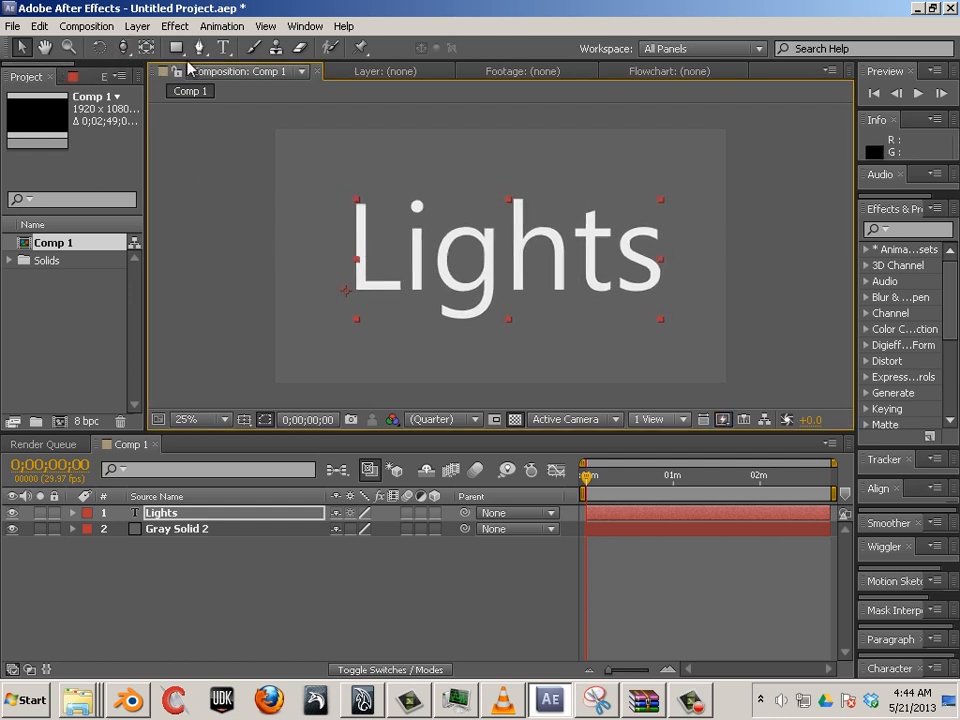
- Recolour the whole "Lights" text to the mid gray 9B9B9B
left_click(220, 54)
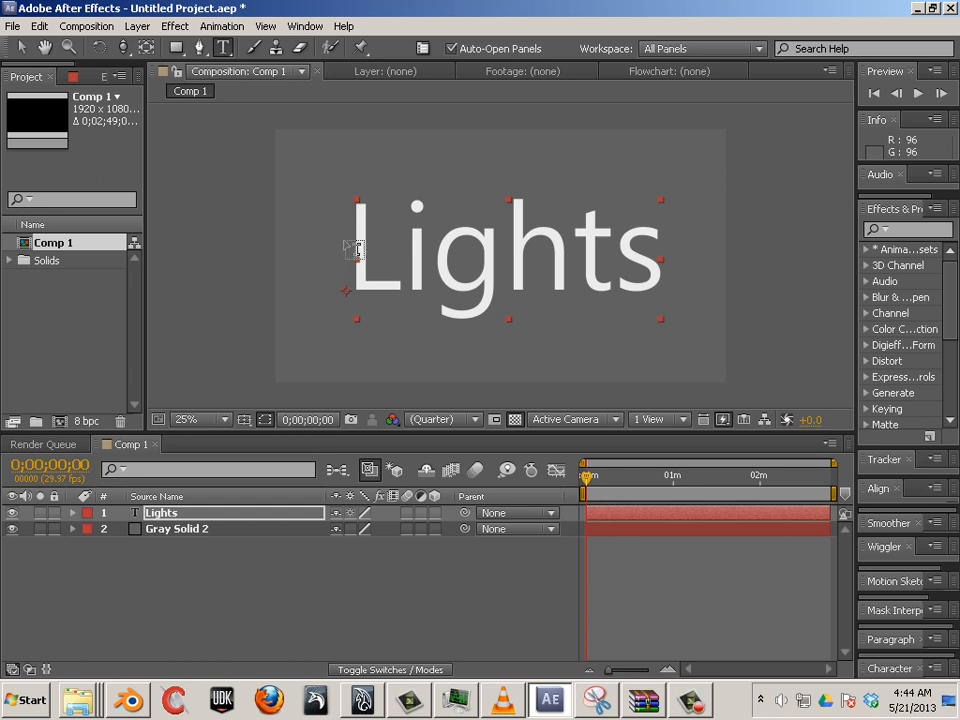
left_click_drag(352, 225, 677, 250)
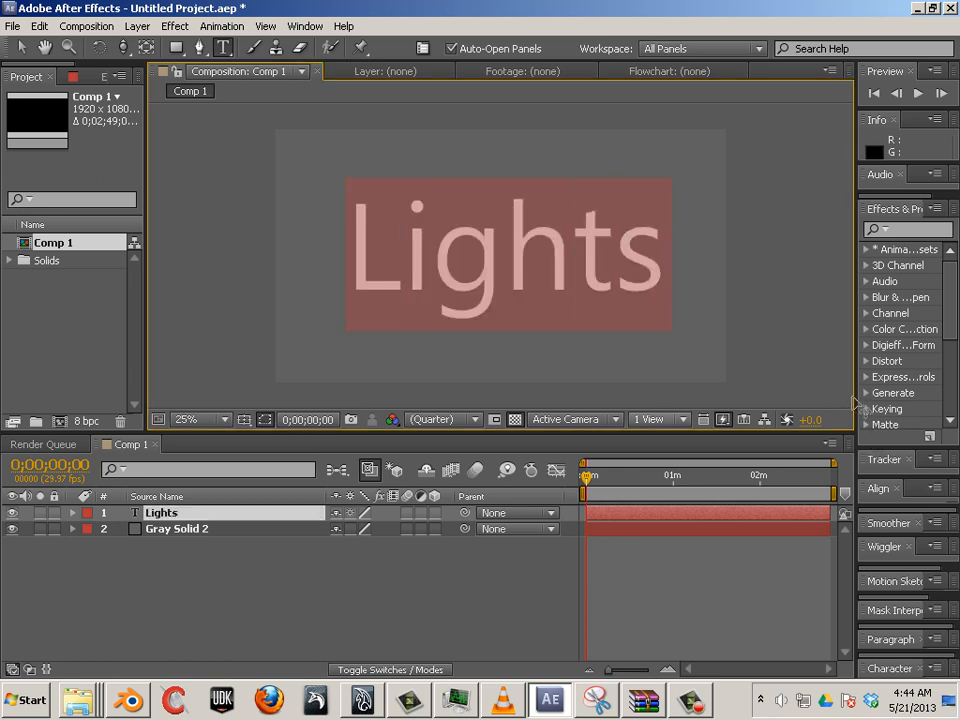
left_click_drag(855, 393, 713, 390)
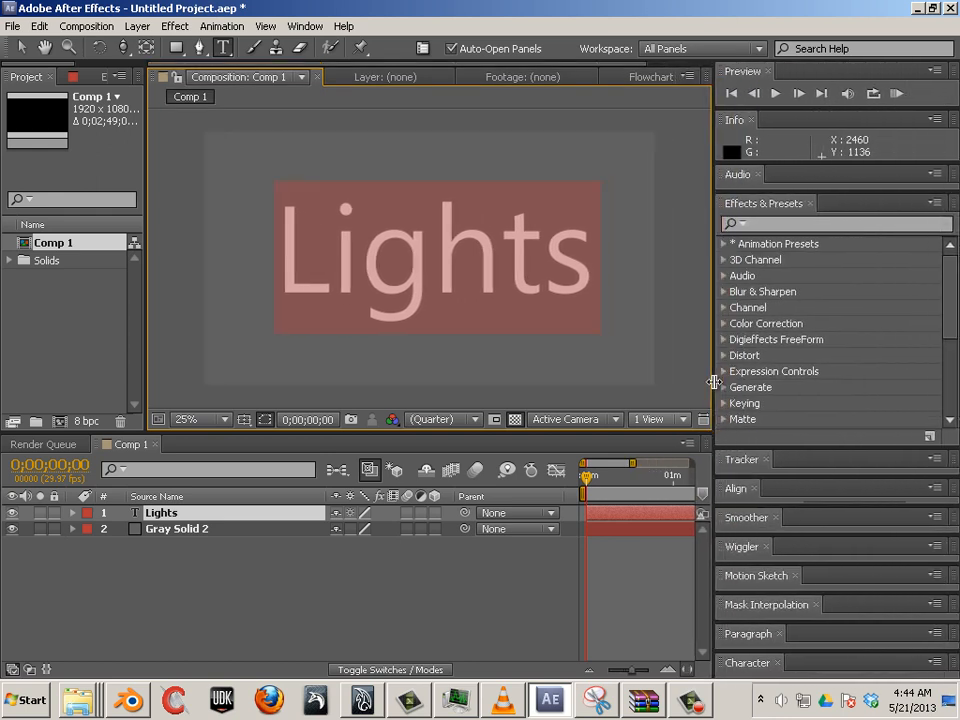
left_click(757, 665)
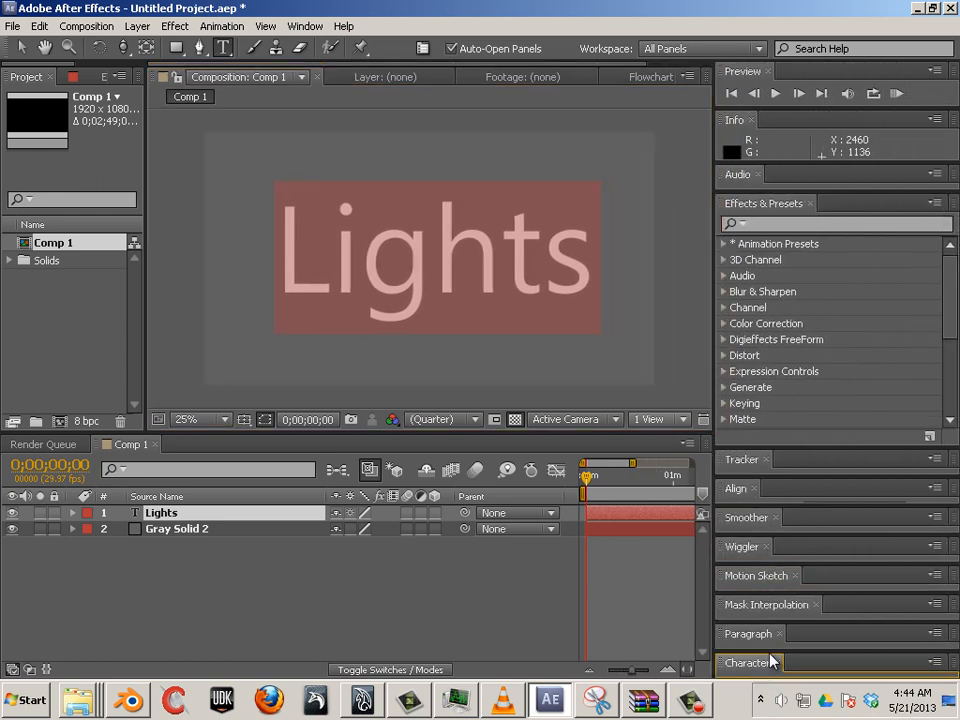
left_click_drag(768, 649, 786, 352)
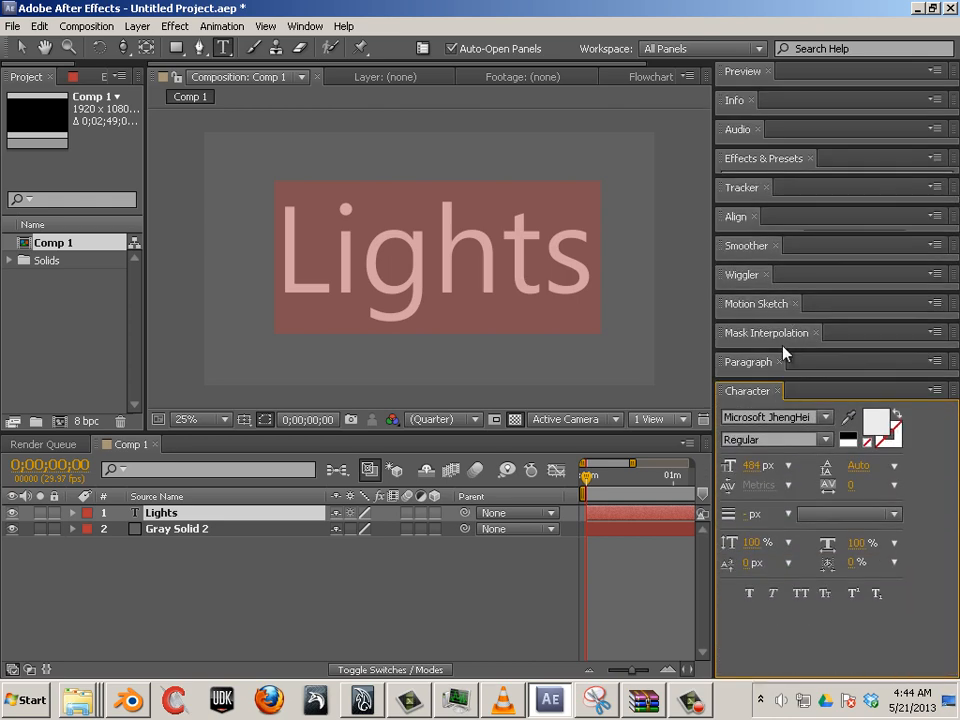
left_click(876, 424)
left_click(349, 347)
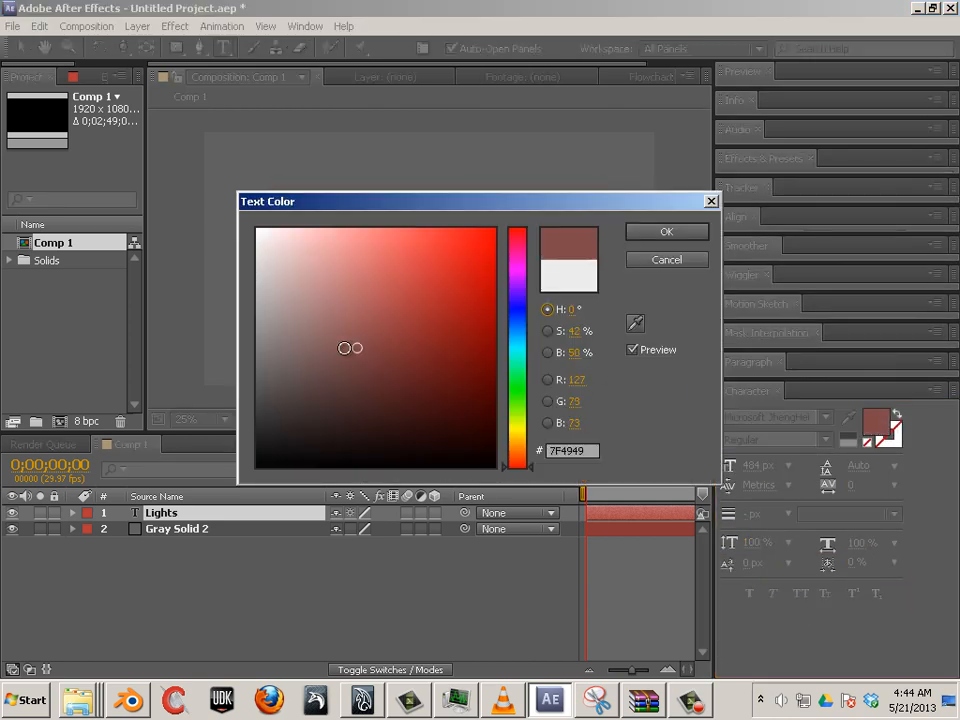
mouse_move(349, 347)
left_mouse_down()
mouse_move(299, 347)
mouse_move(269, 331)
mouse_move(251, 343)
mouse_move(248, 318)
mouse_move(257, 321)
left_mouse_up()
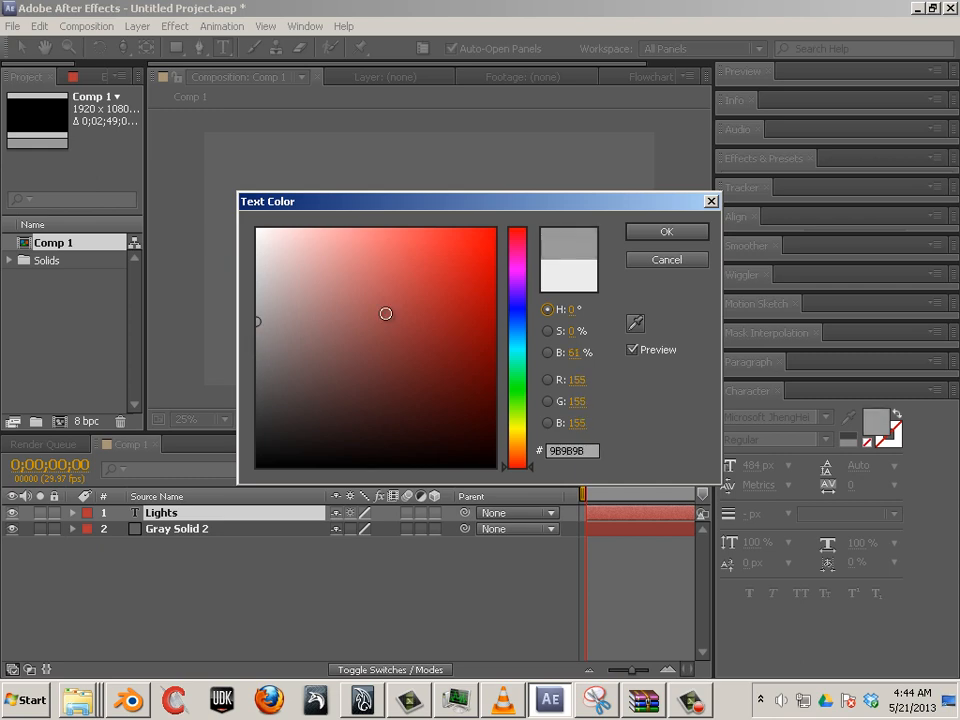
left_click(630, 236)
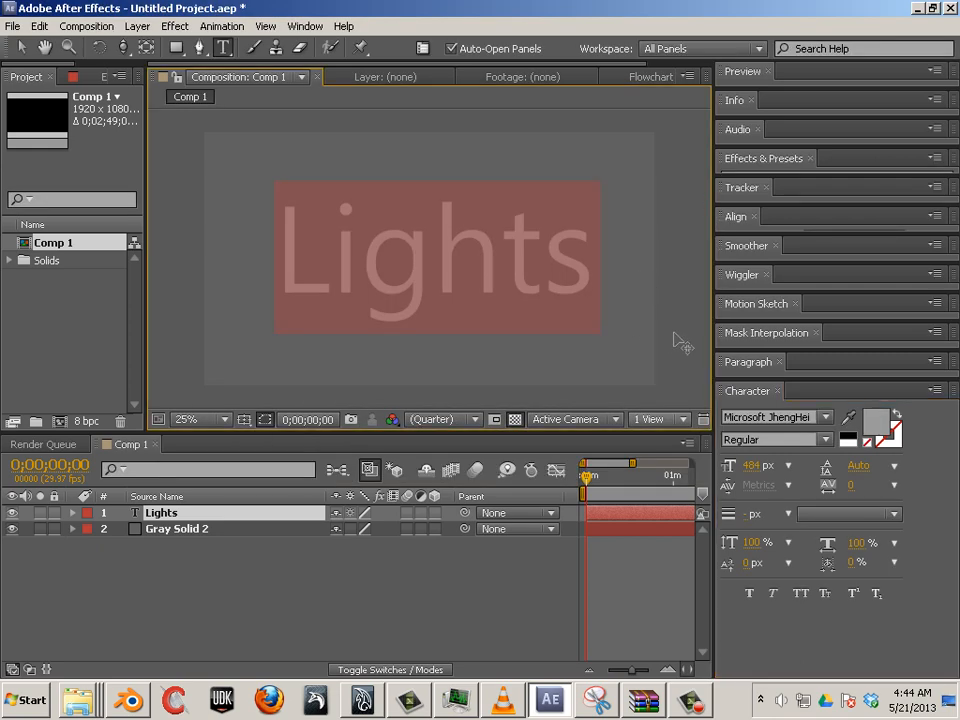
left_click(20, 47)
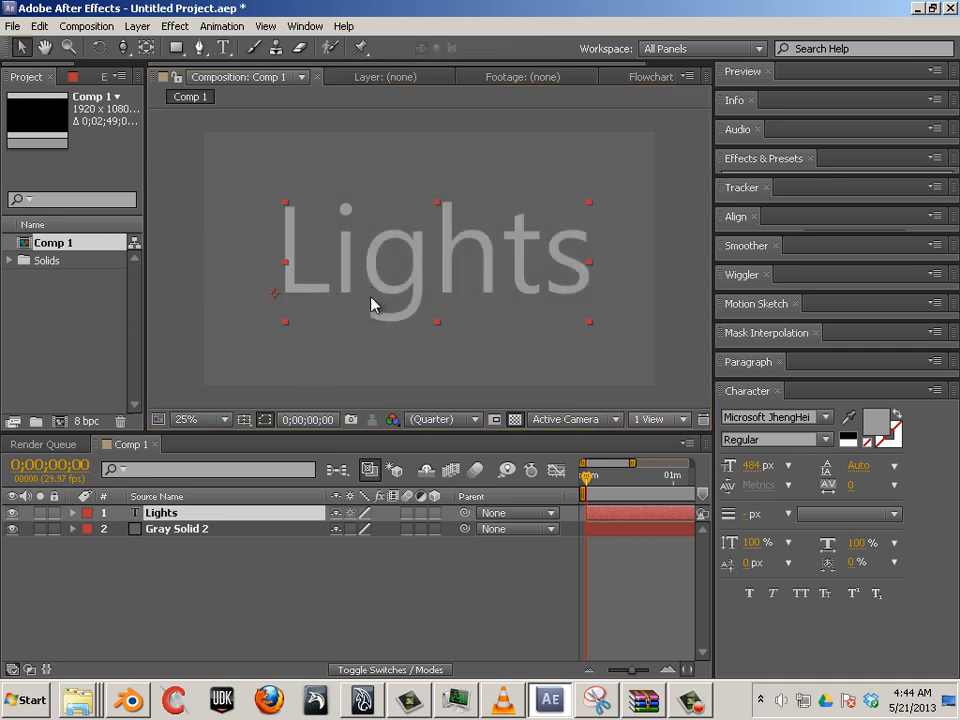
- Split the composition viewer into two horizontal views, one showing Top and the other Active Camera
left_click(659, 426)
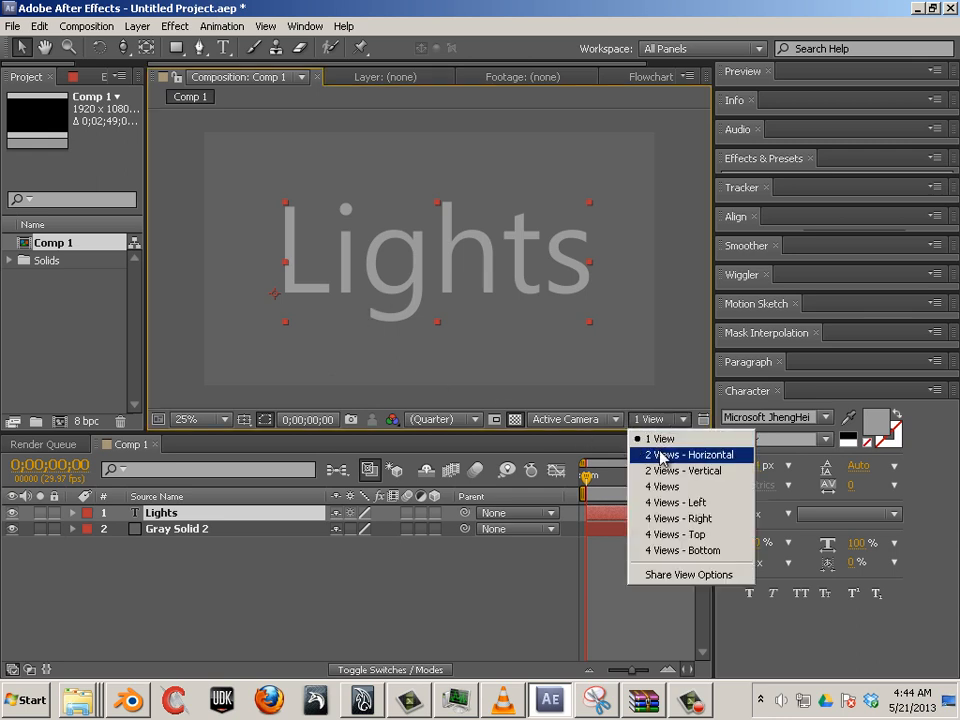
left_click(661, 455)
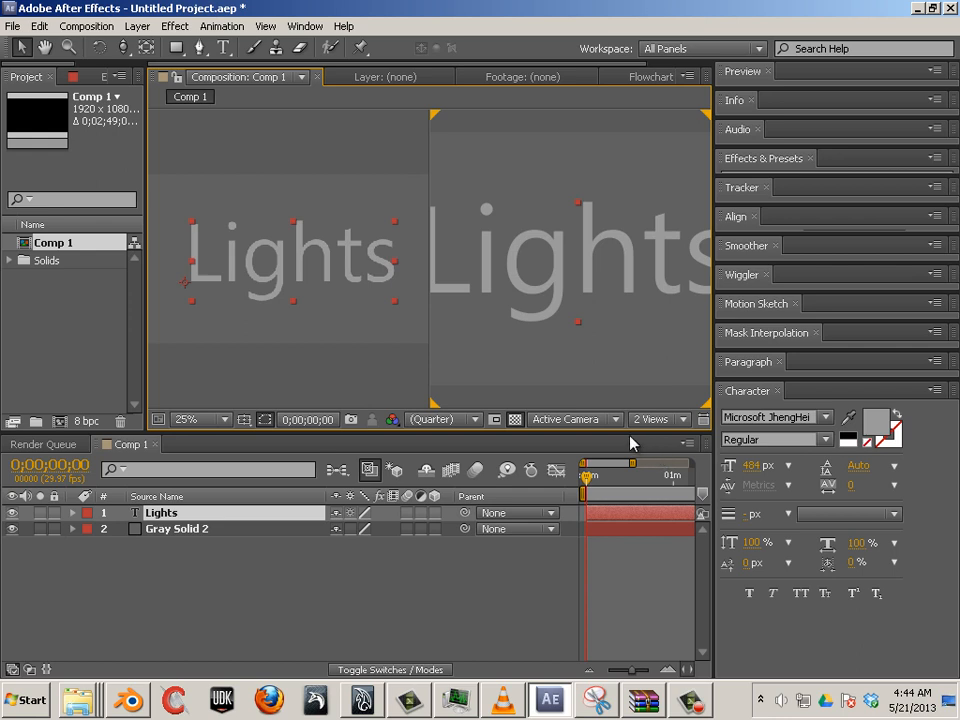
left_click(316, 357)
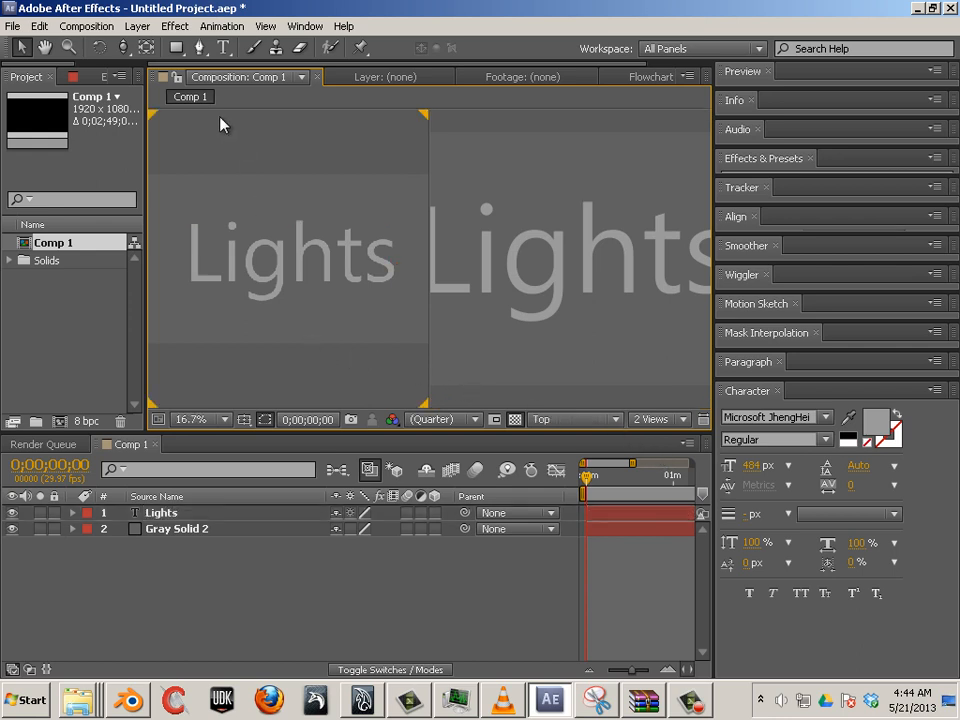
left_click(537, 424)
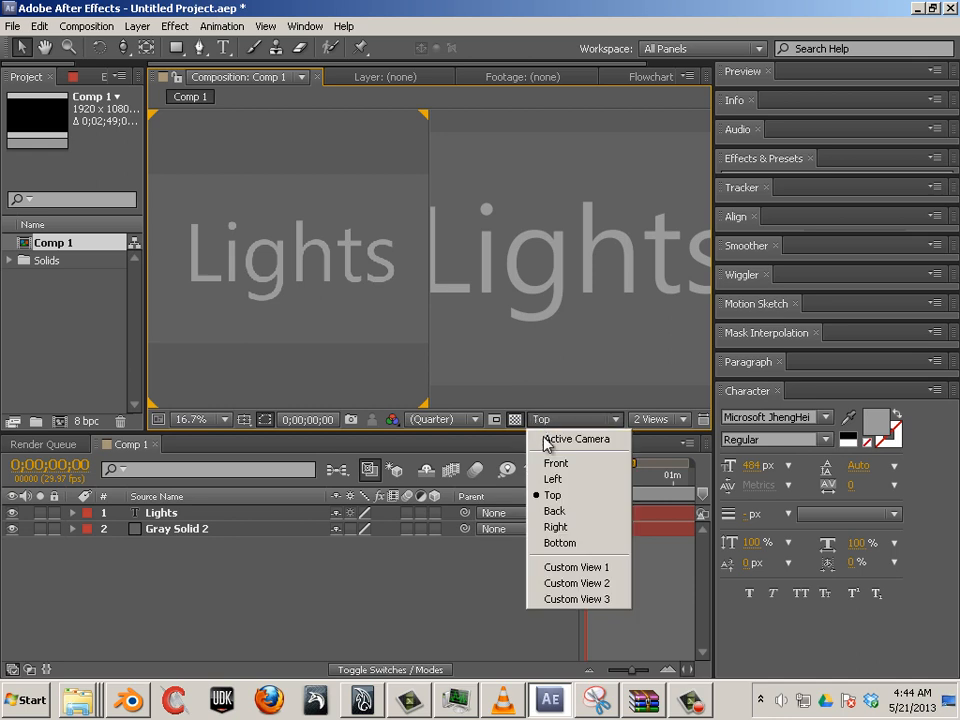
left_click(552, 494)
left_click(540, 356)
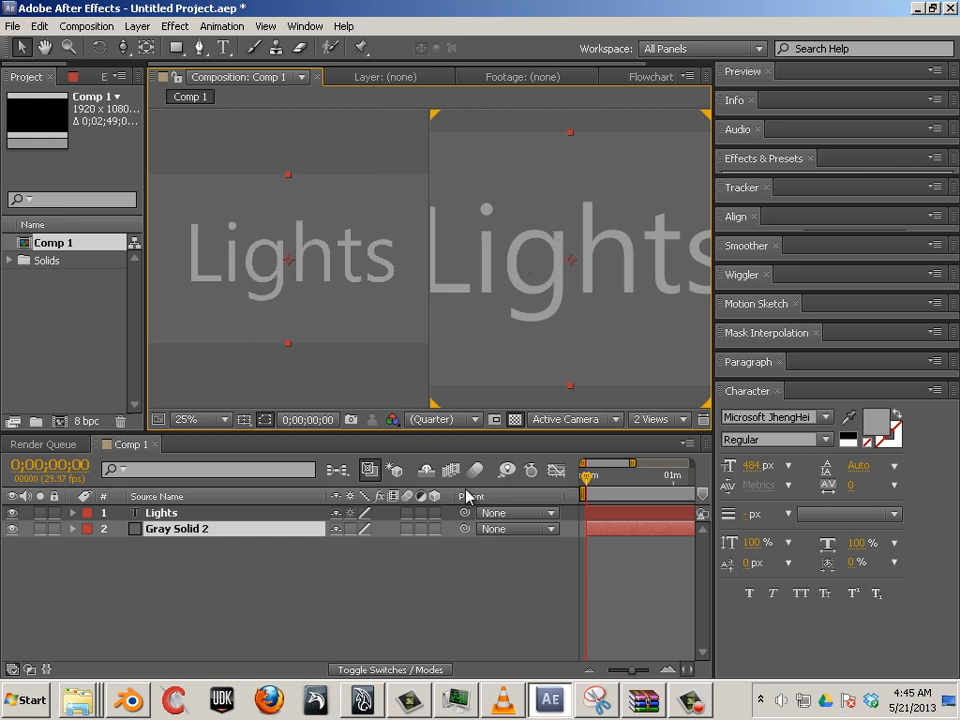
- Turn both the Lights text layer and the gray solid into 3D layers
left_click(313, 513)
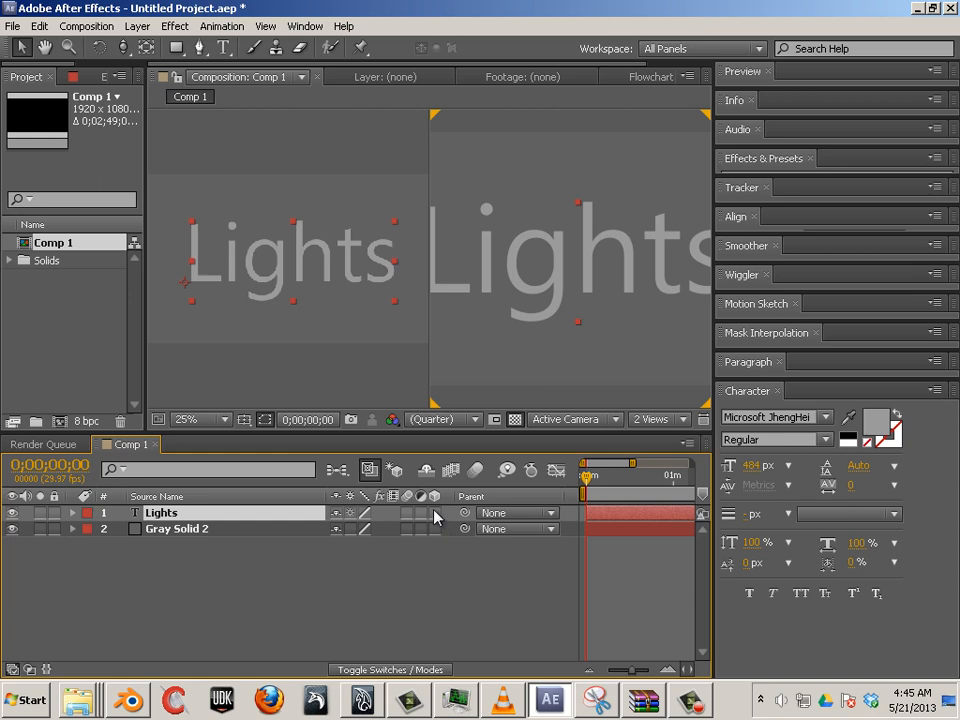
left_click(434, 513)
left_click(434, 529)
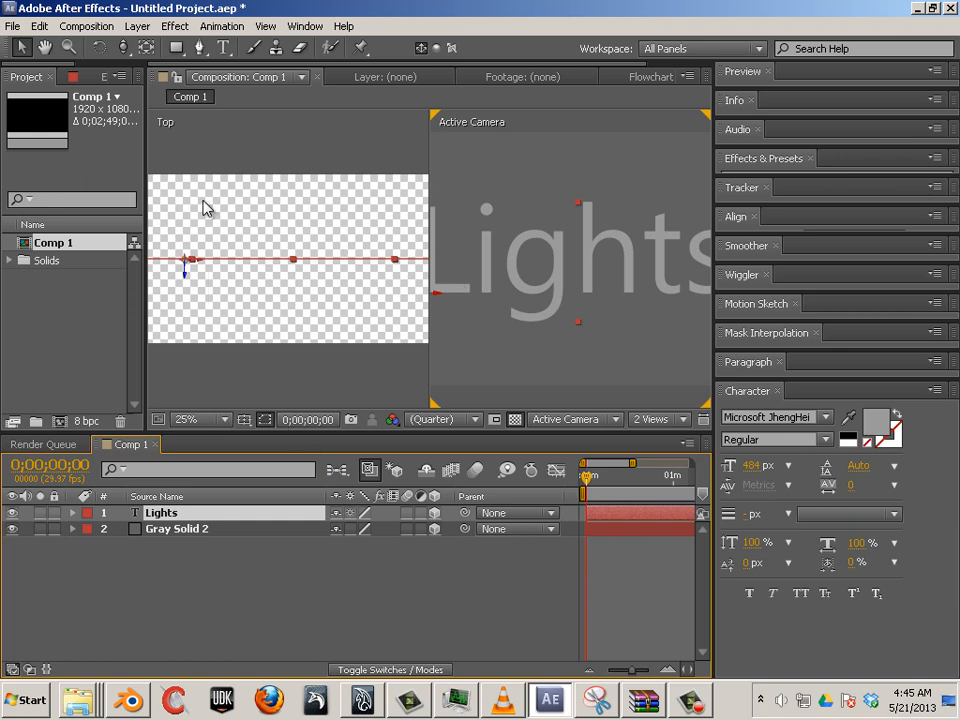
- Move the Lights text along its Z axis slightly in front of the gray solid, then deselect it
mouse_move(185, 272)
left_mouse_down()
mouse_move(189, 240)
mouse_move(193, 296)
mouse_move(205, 253)
mouse_move(207, 350)
mouse_move(208, 236)
mouse_move(195, 303)
mouse_move(197, 245)
mouse_move(193, 290)
mouse_move(198, 250)
mouse_move(186, 253)
mouse_move(186, 281)
left_mouse_up()
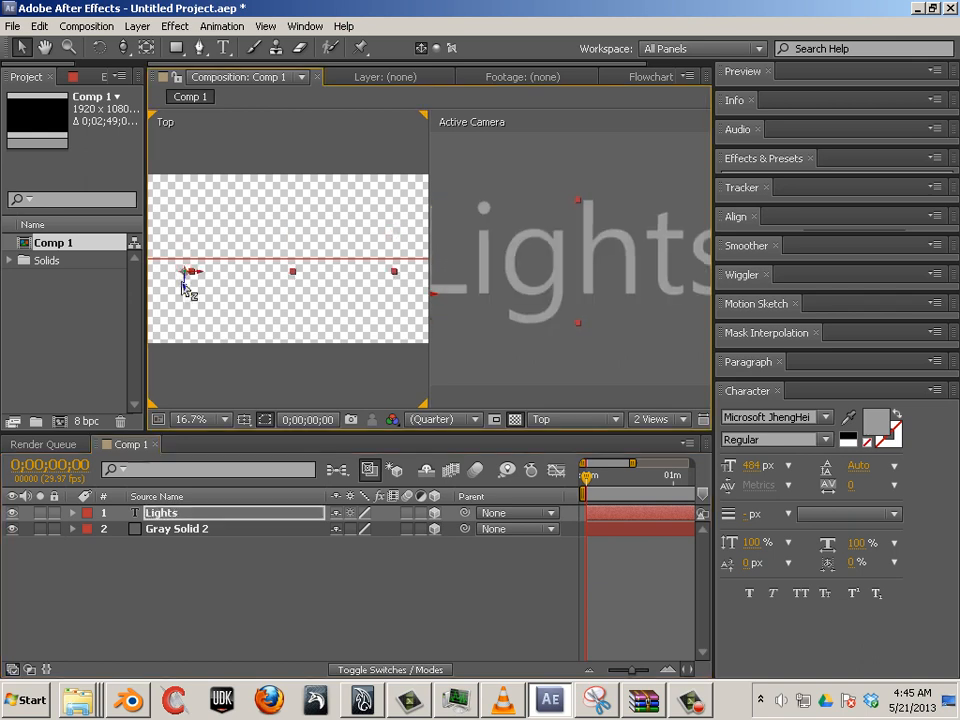
left_click(240, 128)
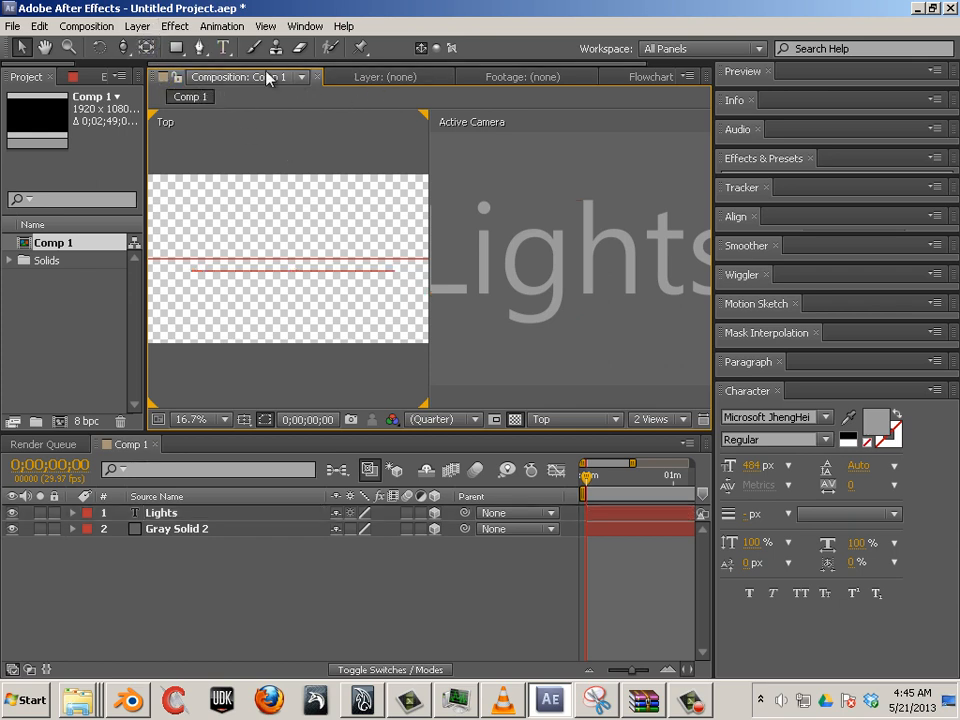
left_click(540, 125)
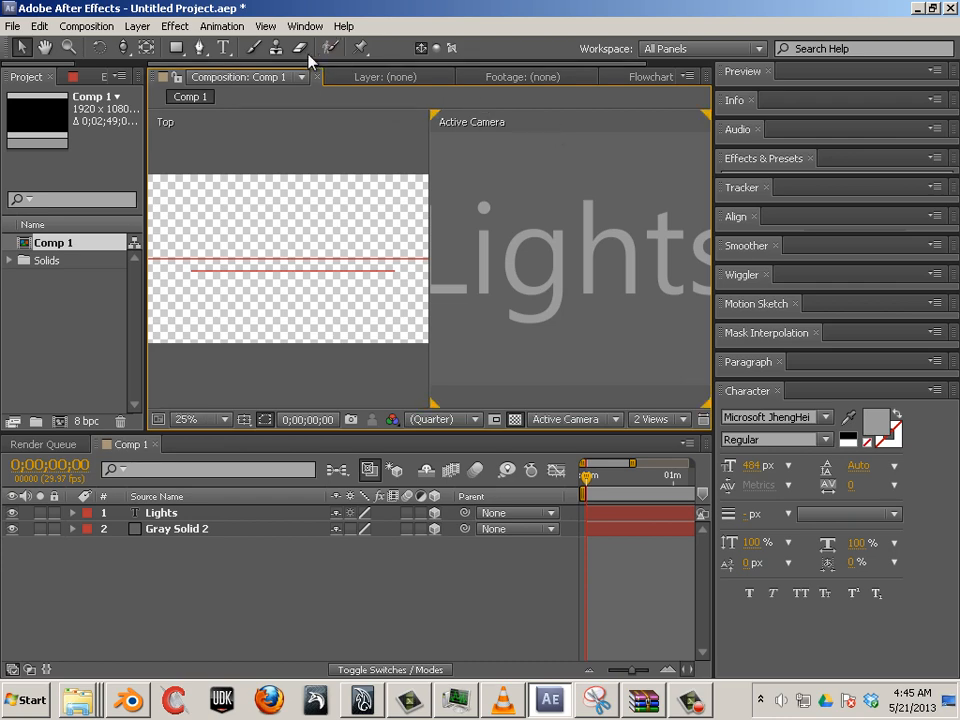
- Add a two-node camera layer with the 50mm preset
left_click(135, 27)
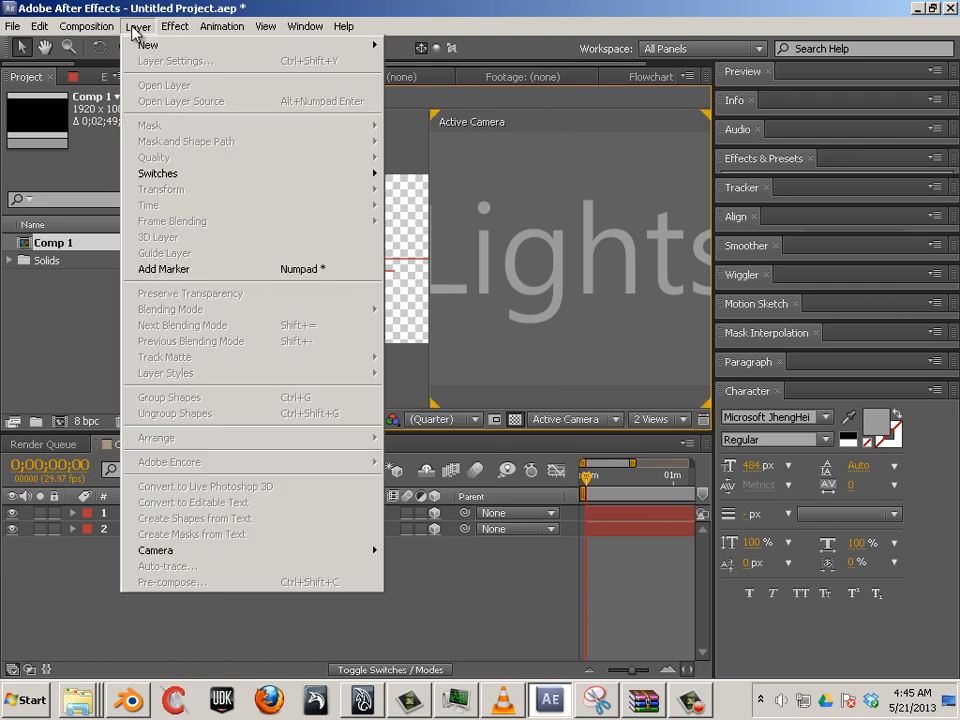
mouse_move(147, 45)
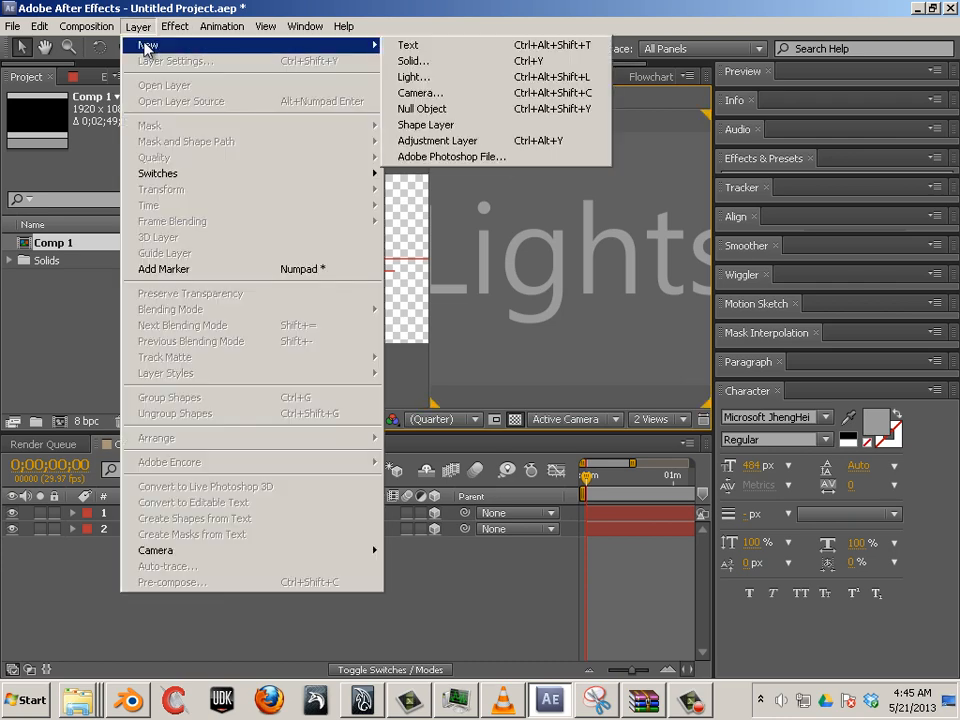
left_click(442, 93)
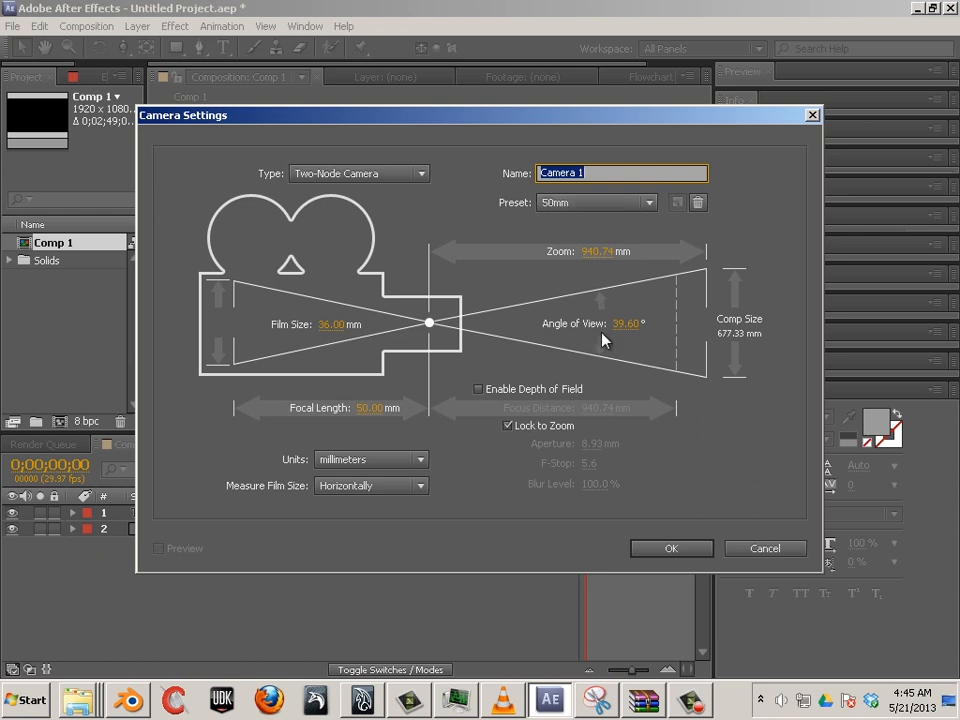
left_click(686, 558)
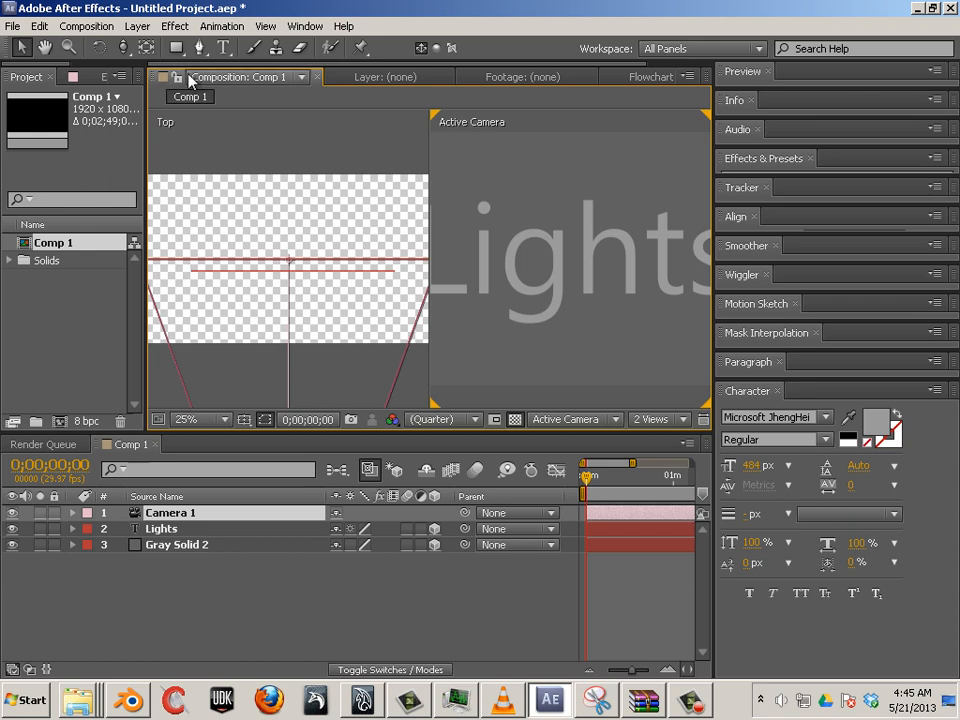
- Pull the Top view back with the Track Z Camera tool to show more of the camera's cone, and return to the Unified Camera tool
left_click(126, 49)
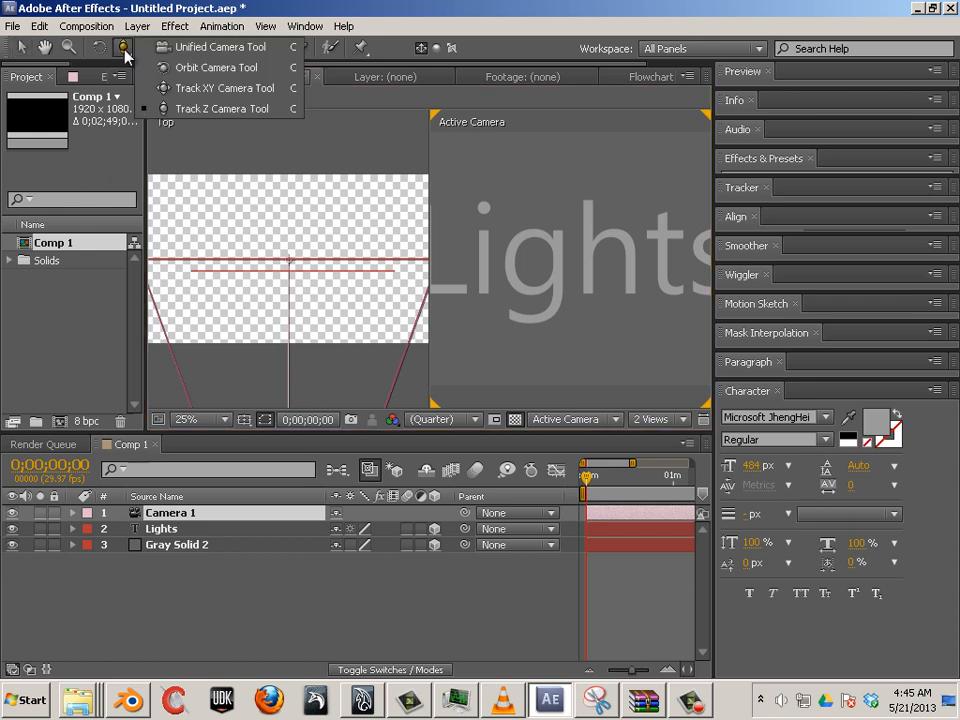
left_click(222, 50)
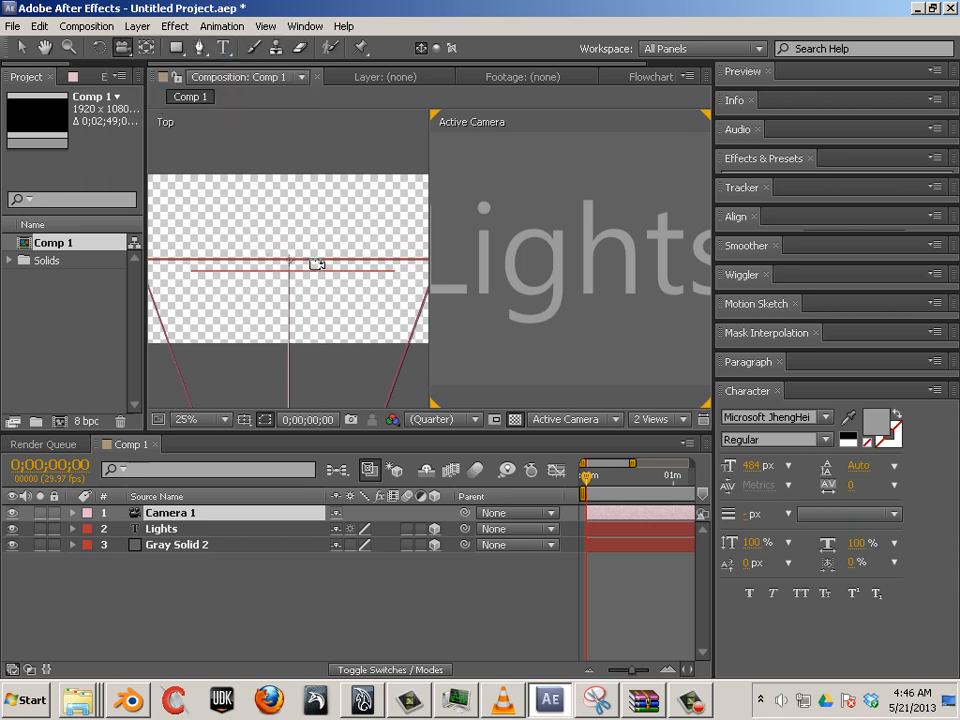
key("c")
key("c")
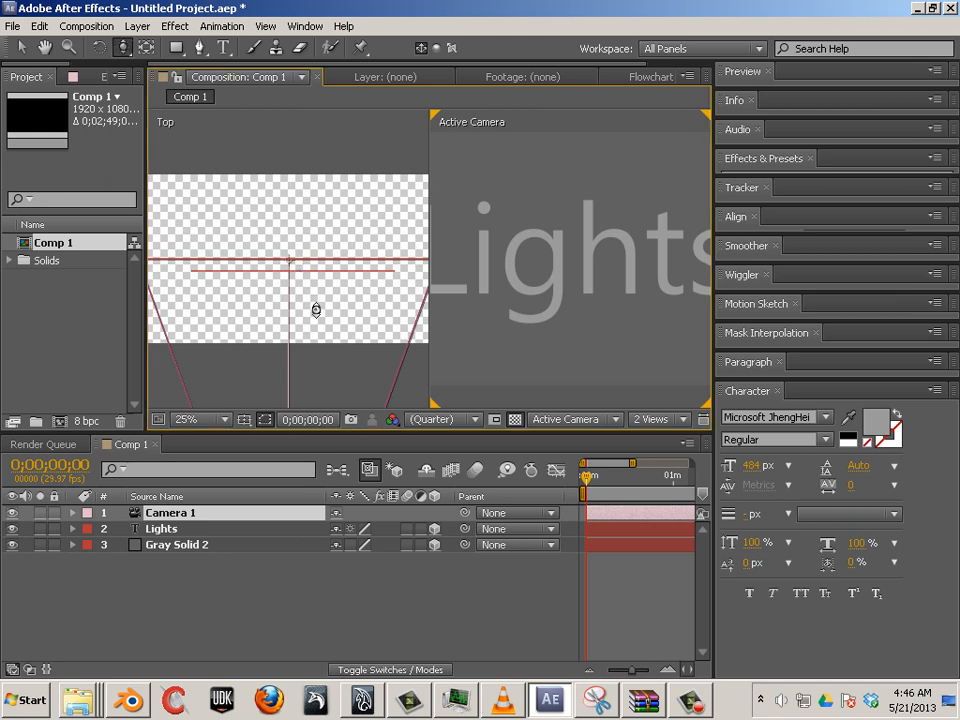
left_click(316, 310)
left_click_drag(315, 306, 286, 361)
key("c")
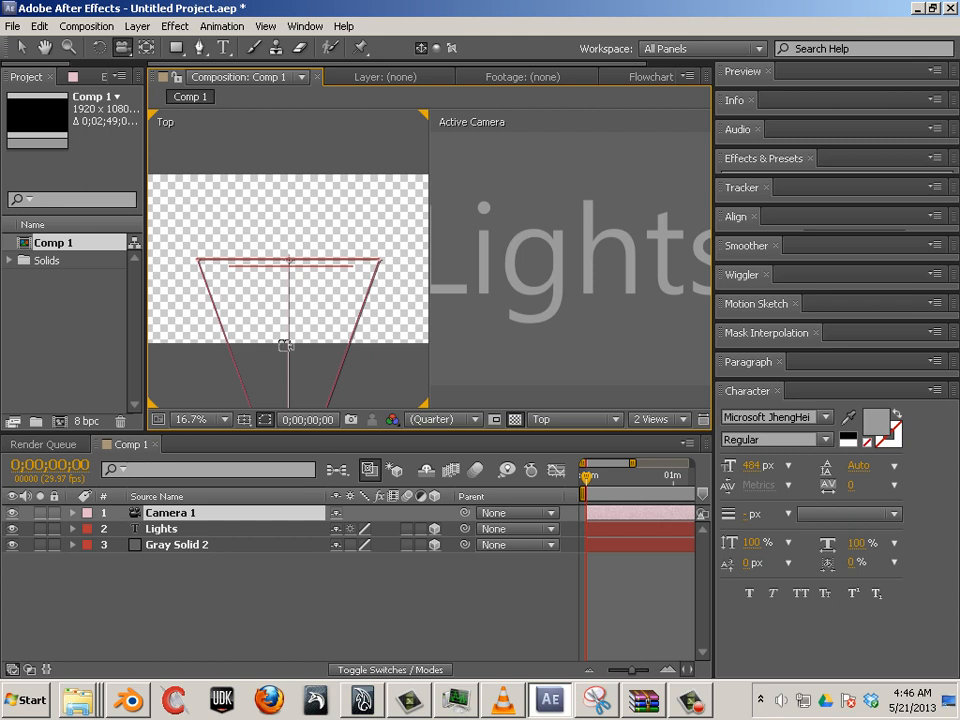
- Reframe the Top view with the Track XY and Track Z Camera tools until the whole camera cone fits at 25% magnification
key("c")
key("c")
left_click_drag(285, 345, 281, 237)
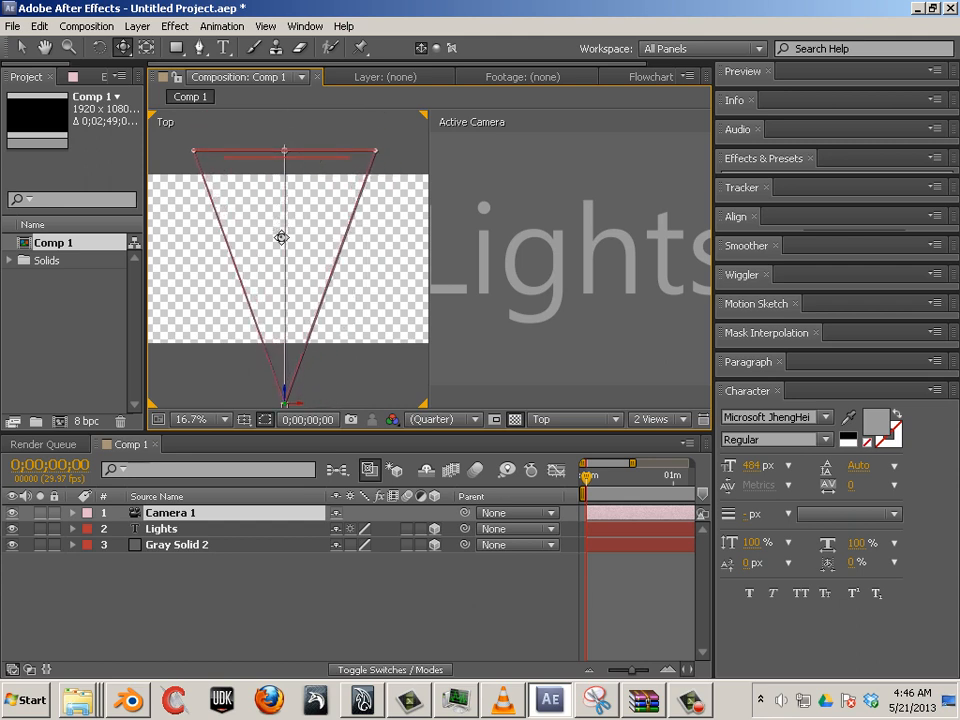
key("c")
scroll(282, 238, "down", 2)
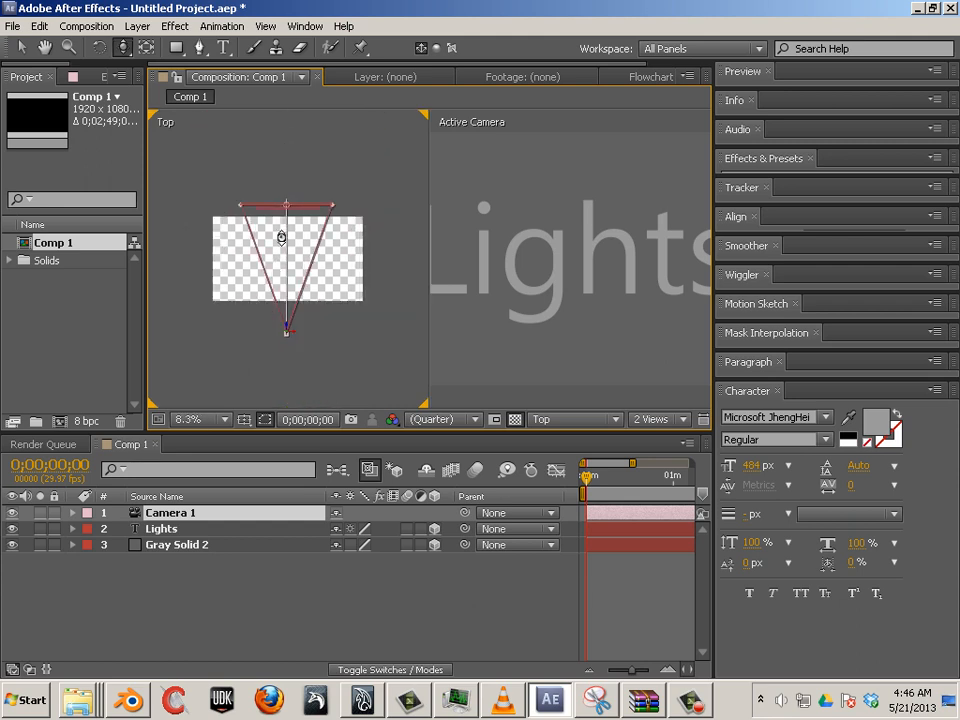
scroll(283, 240, "up", 2)
left_click_drag(284, 243, 281, 559)
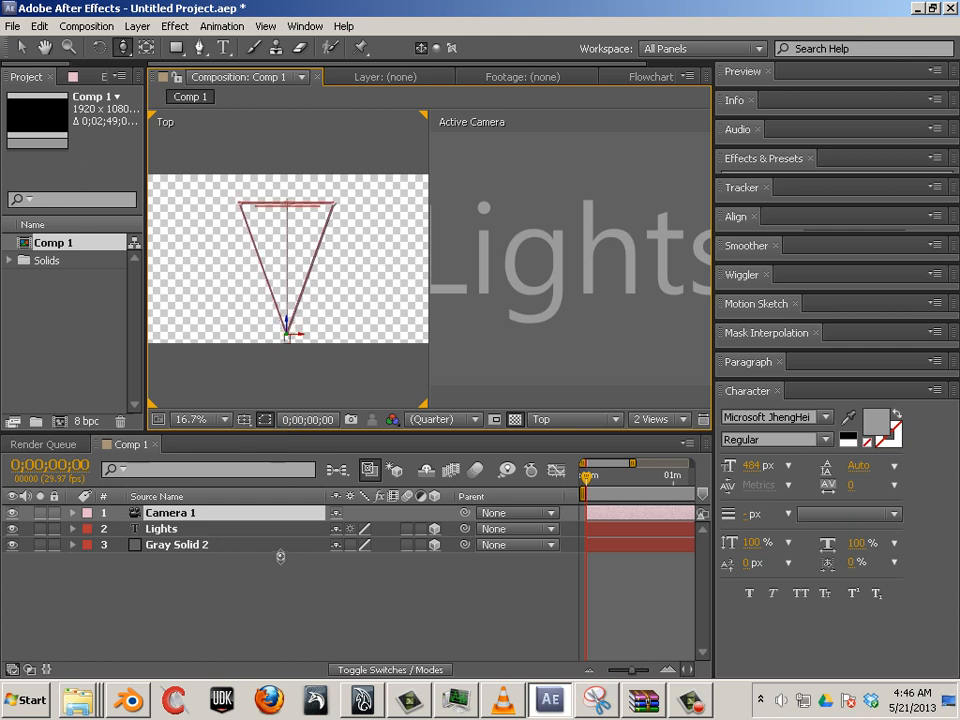
key("c")
key("c")
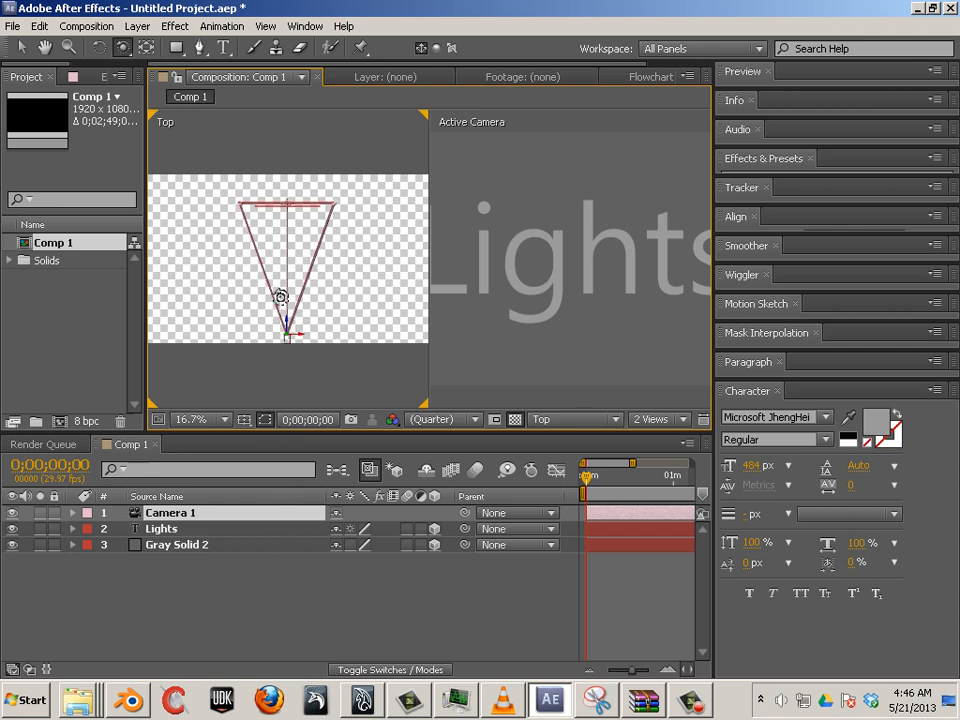
key("c")
mouse_move(281, 298)
left_mouse_down()
mouse_move(283, 256)
mouse_move(277, 288)
left_mouse_up()
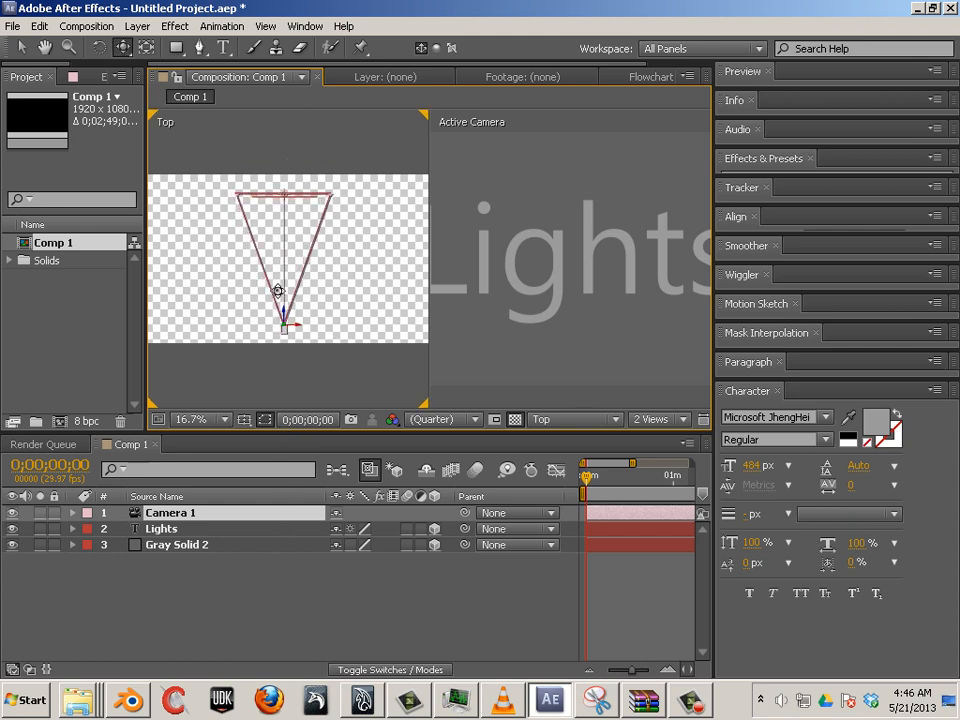
scroll(277, 288, "up", 1)
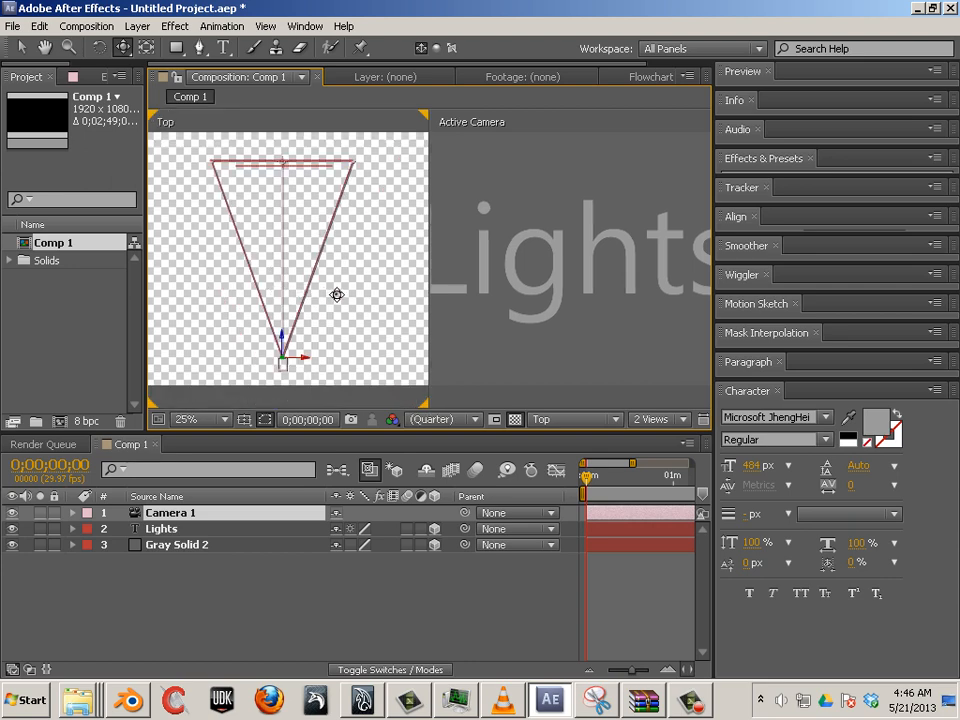
key("c")
key("c")
key("c")
key("c")
key("c")
key("c")
key("c")
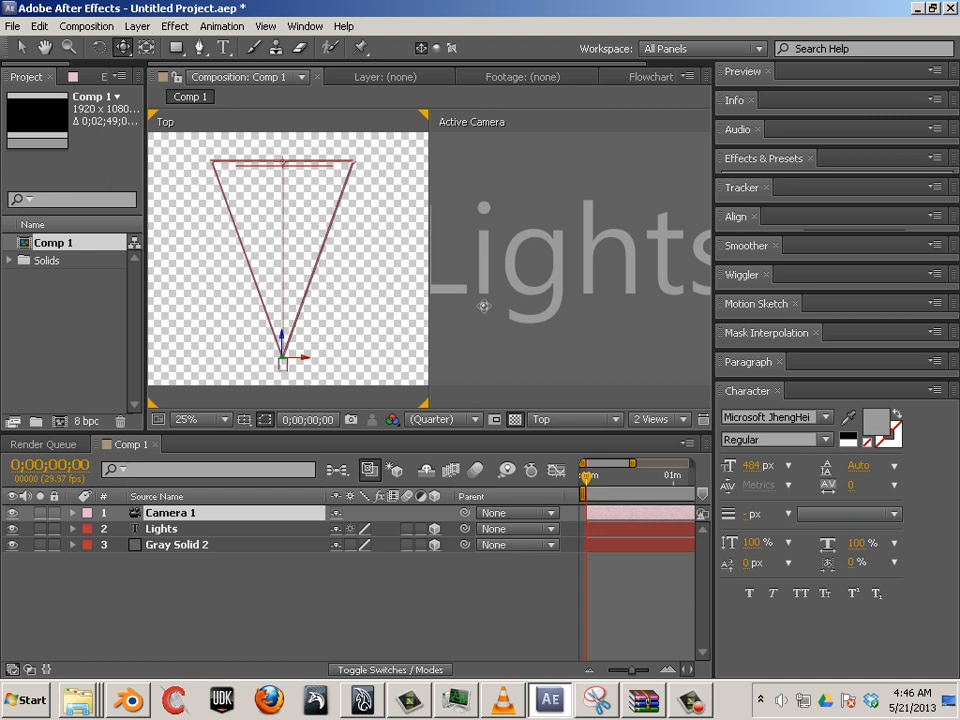
- Try to move the Lights text and the gray solid along their Z axes in the Top view
left_click(160, 532)
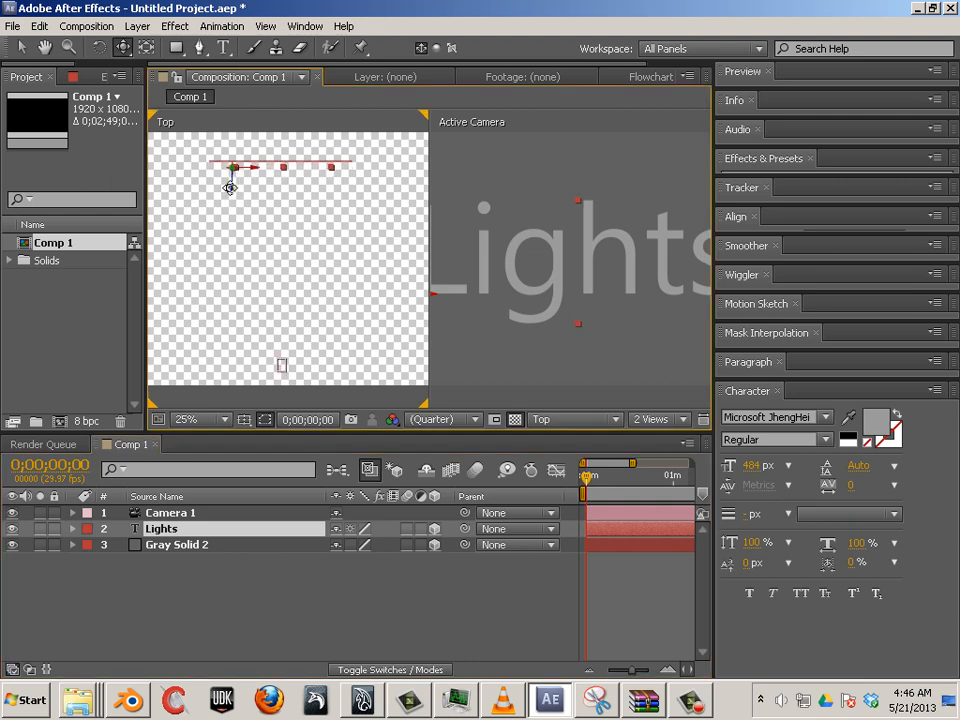
left_click_drag(230, 187, 231, 213)
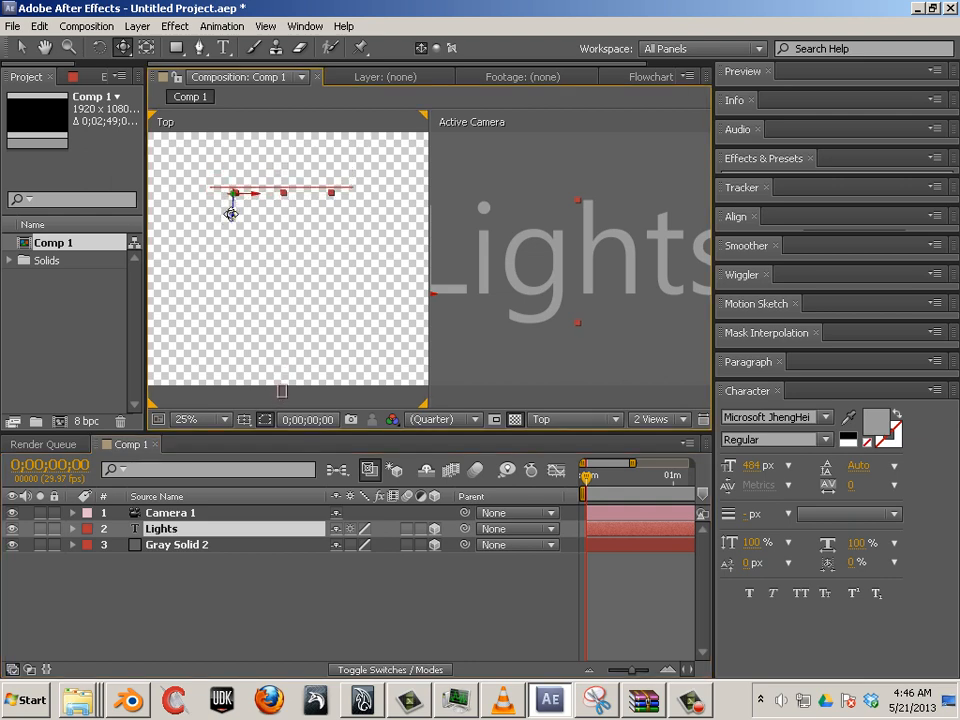
key("ctrl+z")
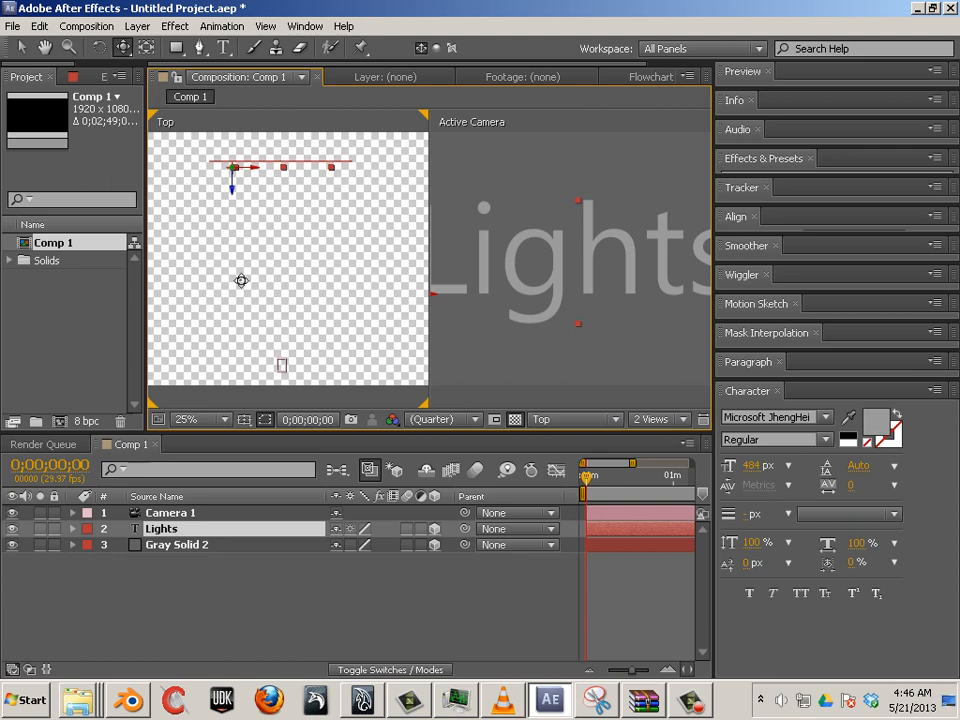
left_click(185, 546)
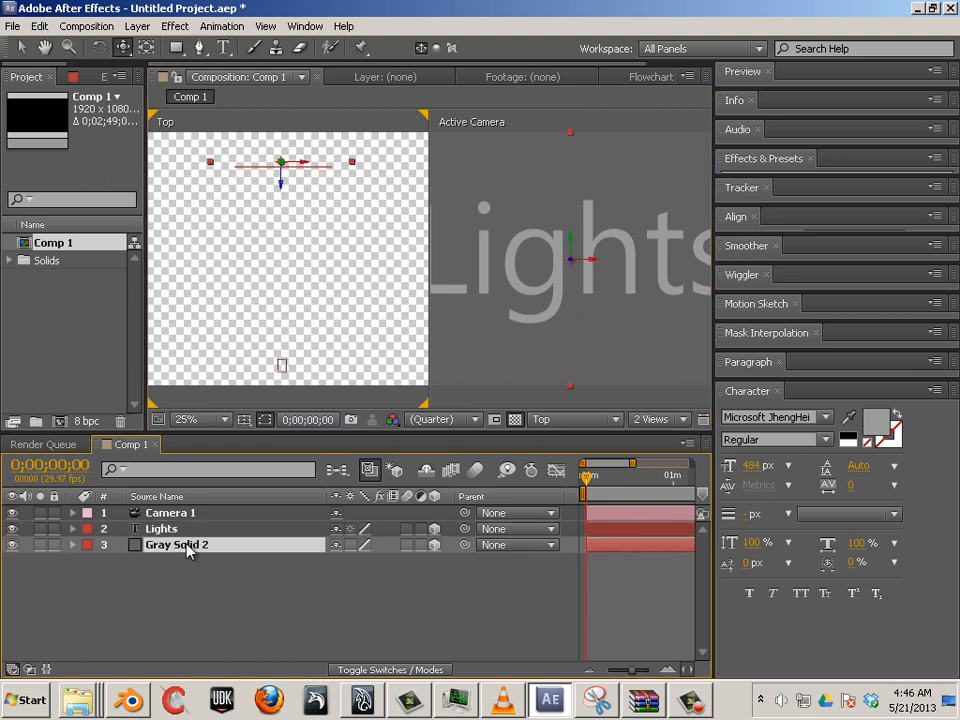
left_click_drag(279, 184, 281, 168)
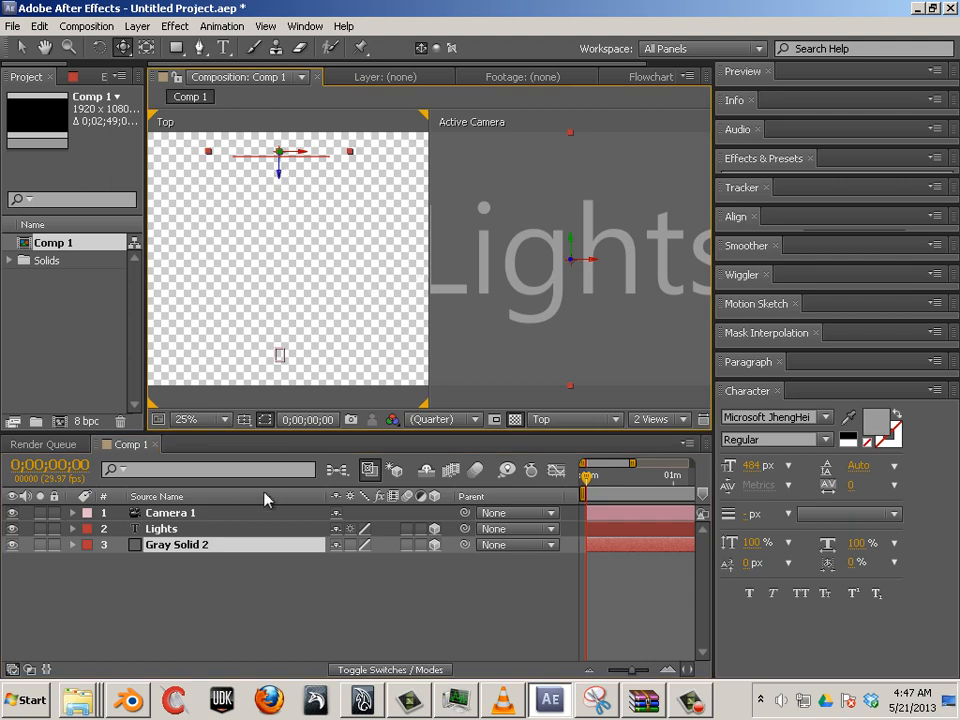
- Move the Lights text along its Z axis toward the camera with the Selection tool, widening its gap to the gray solid
left_click(188, 530)
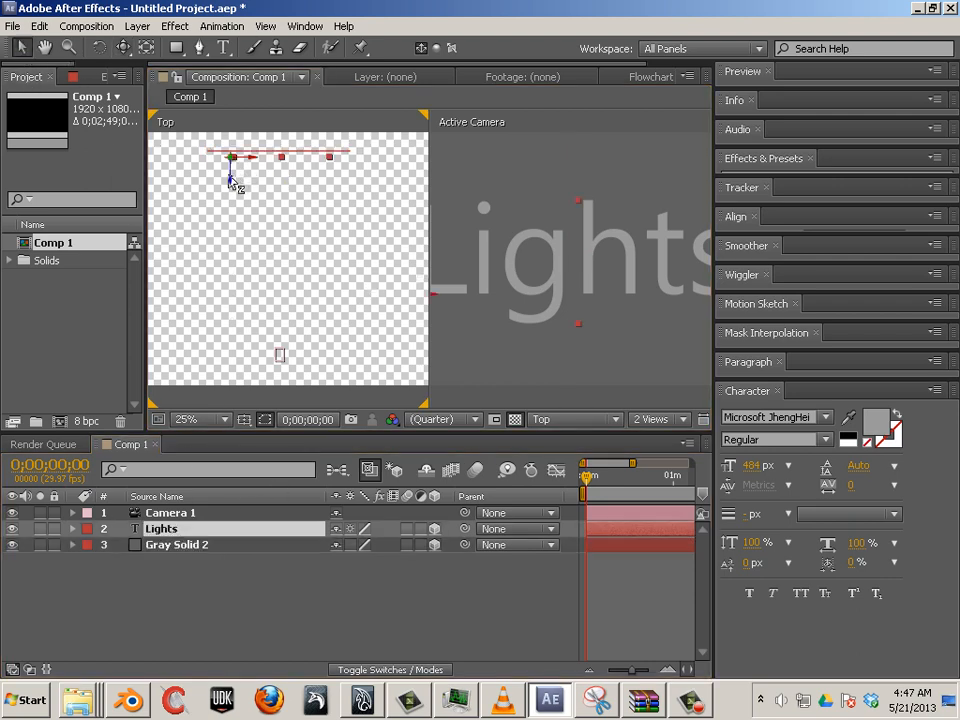
left_click_drag(236, 182, 251, 203)
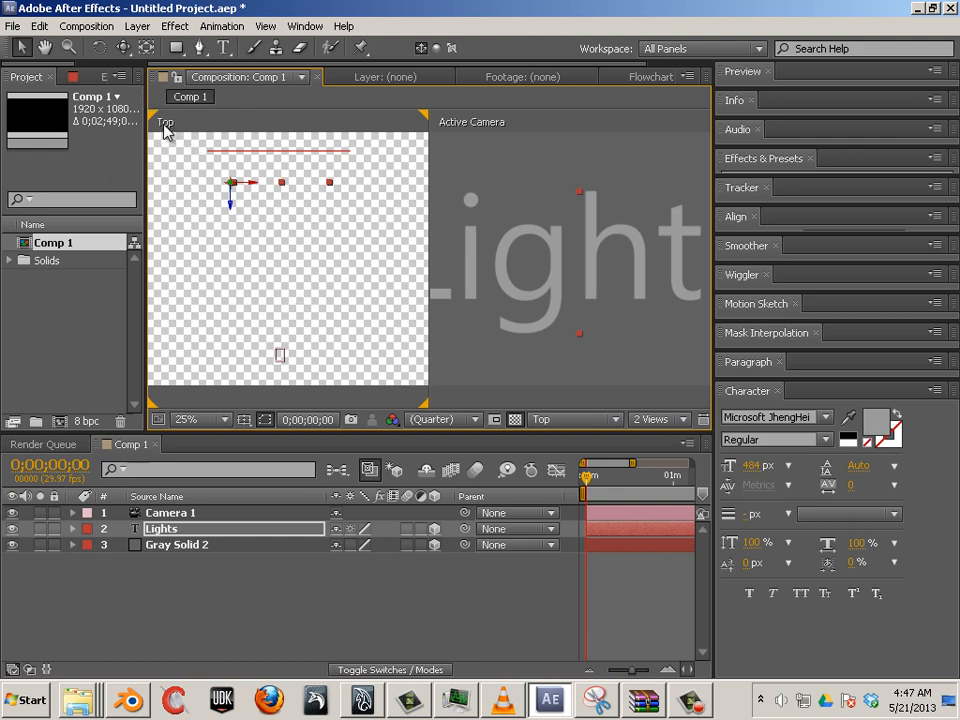
- Add a white Spot light layer with 100% intensity, 90° cone angle, 50% cone feather and no falloff
left_click(138, 27)
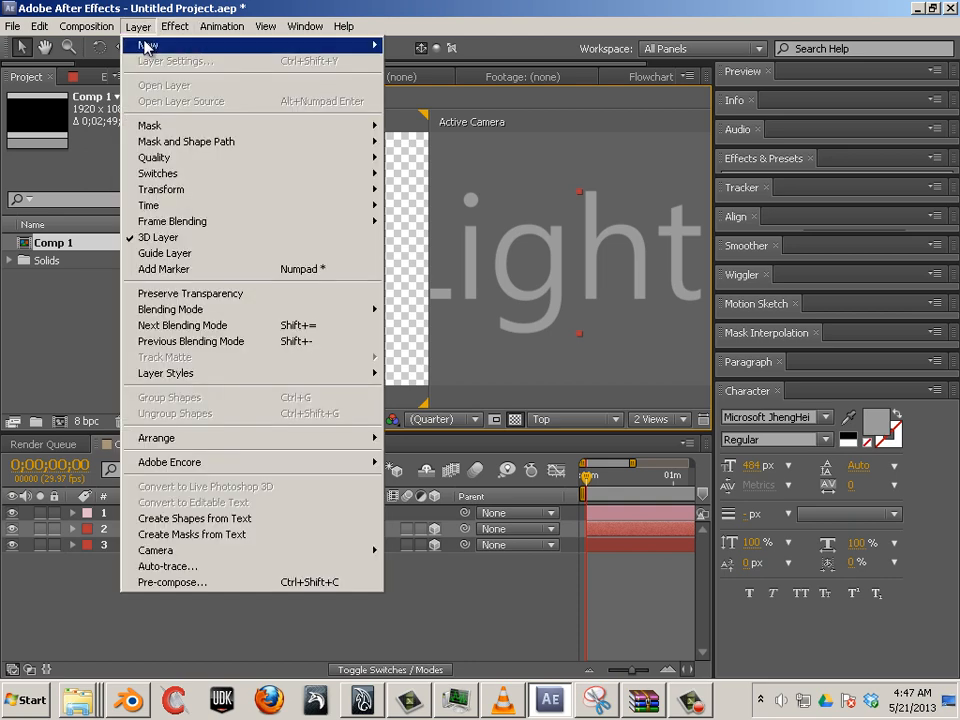
mouse_move(264, 44)
left_click(455, 85)
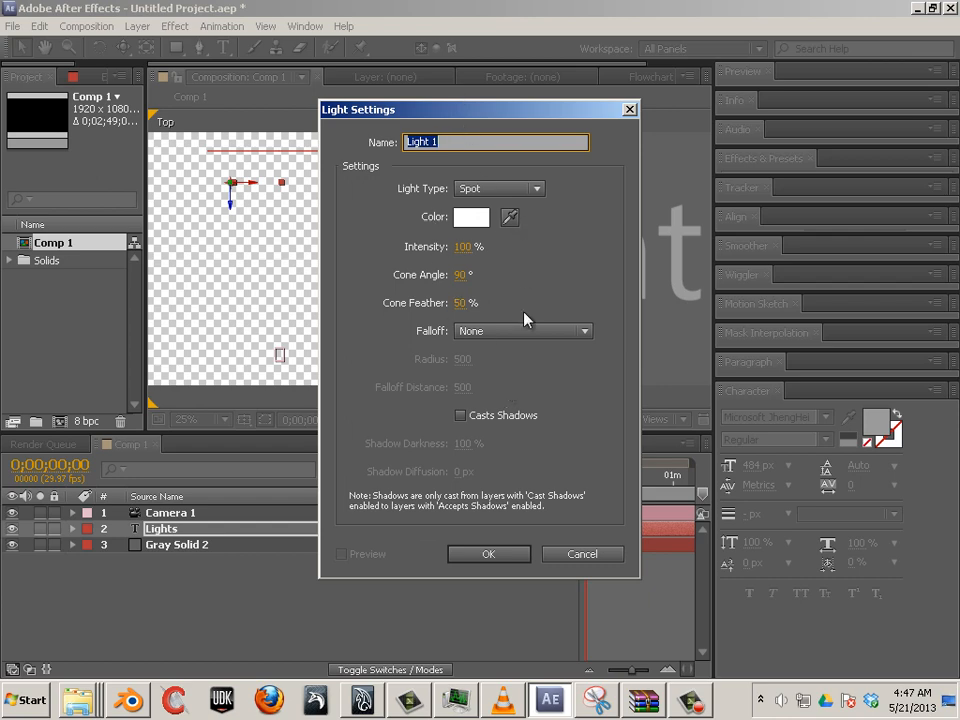
left_click(490, 553)
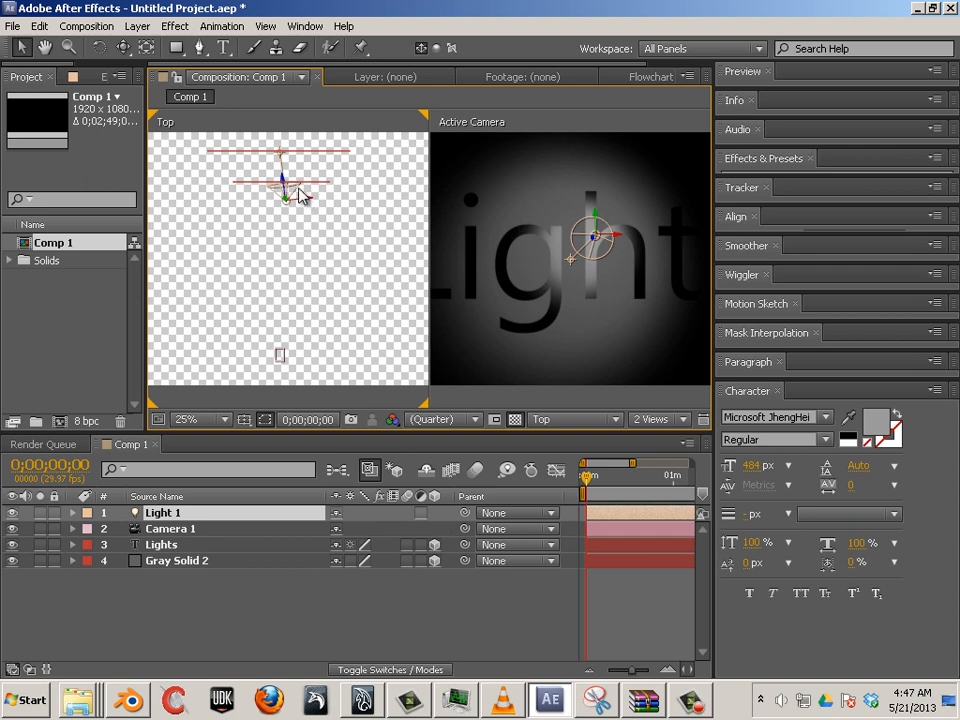
- Move the spot light in the Top view toward the camera and slightly sideways, to a position of about 1283, 312, -1891
left_click_drag(292, 191, 294, 269)
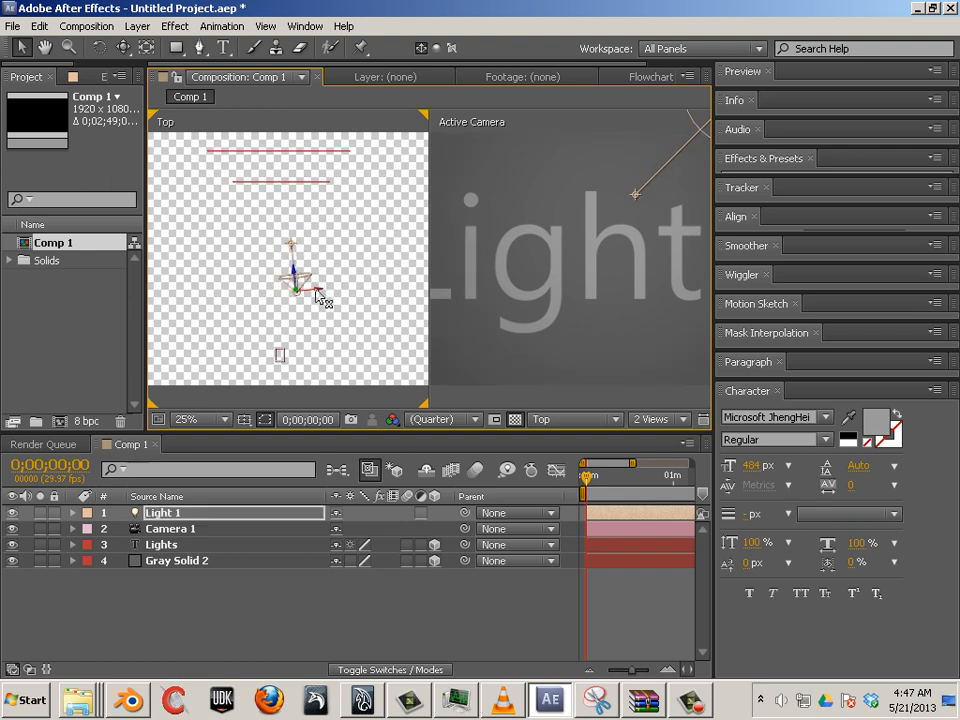
mouse_move(317, 289)
left_mouse_down()
mouse_move(309, 303)
mouse_move(333, 301)
left_mouse_up()
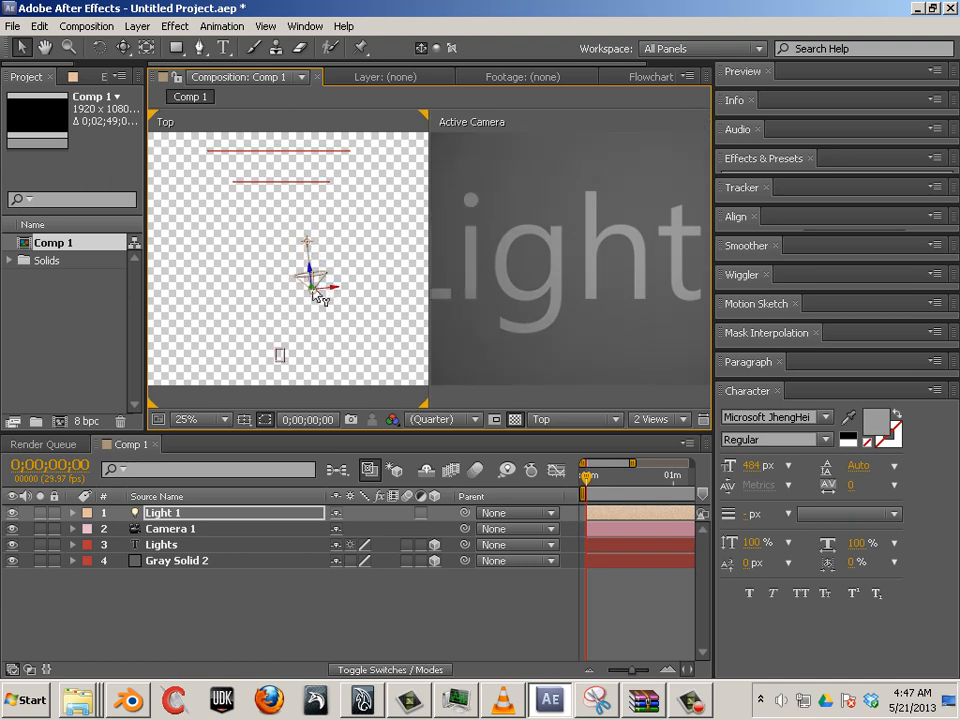
mouse_move(318, 296)
left_mouse_down()
mouse_move(339, 296)
mouse_move(343, 285)
mouse_move(327, 303)
left_mouse_up()
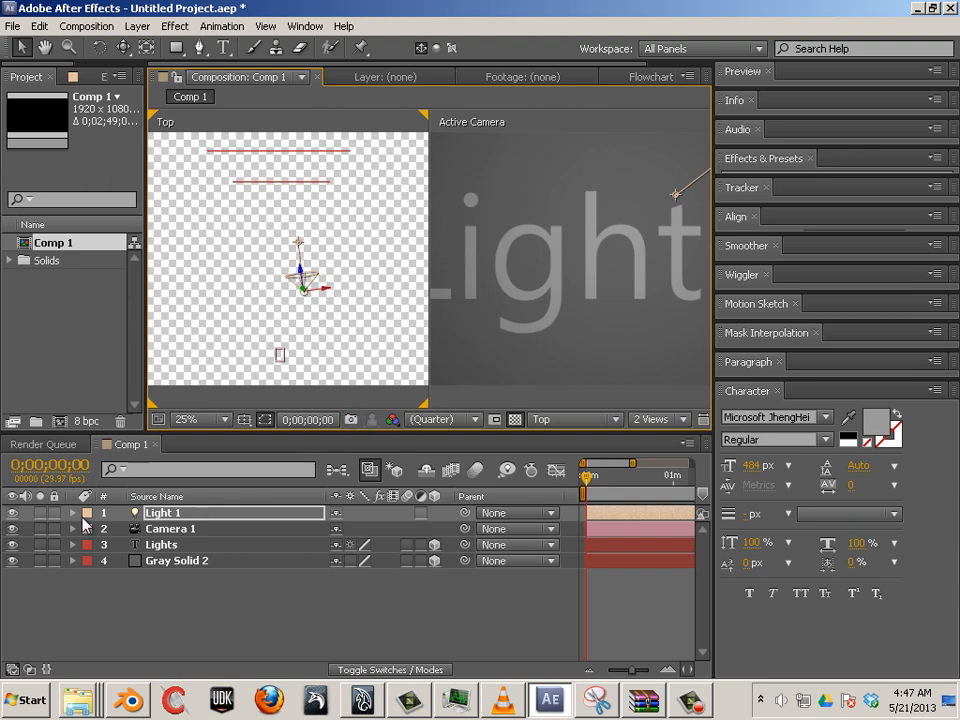
- Expand the spot light's Transform properties and set its X Rotation to 2.0°
left_click(72, 512)
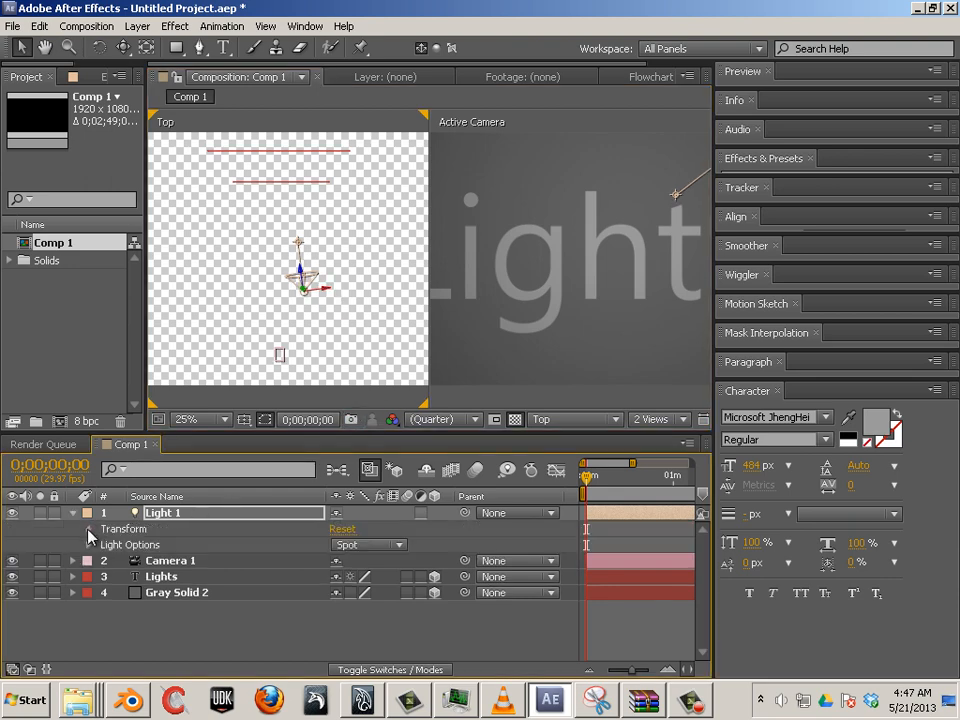
left_click(88, 531)
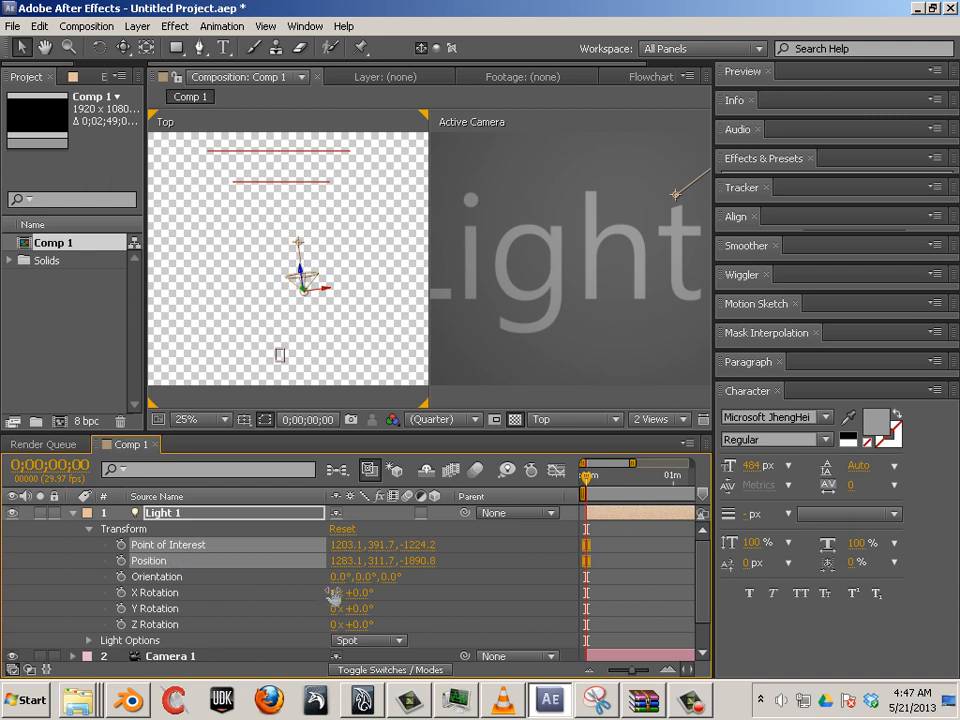
mouse_move(333, 593)
left_mouse_down()
mouse_move(378, 596)
mouse_move(350, 592)
left_mouse_up()
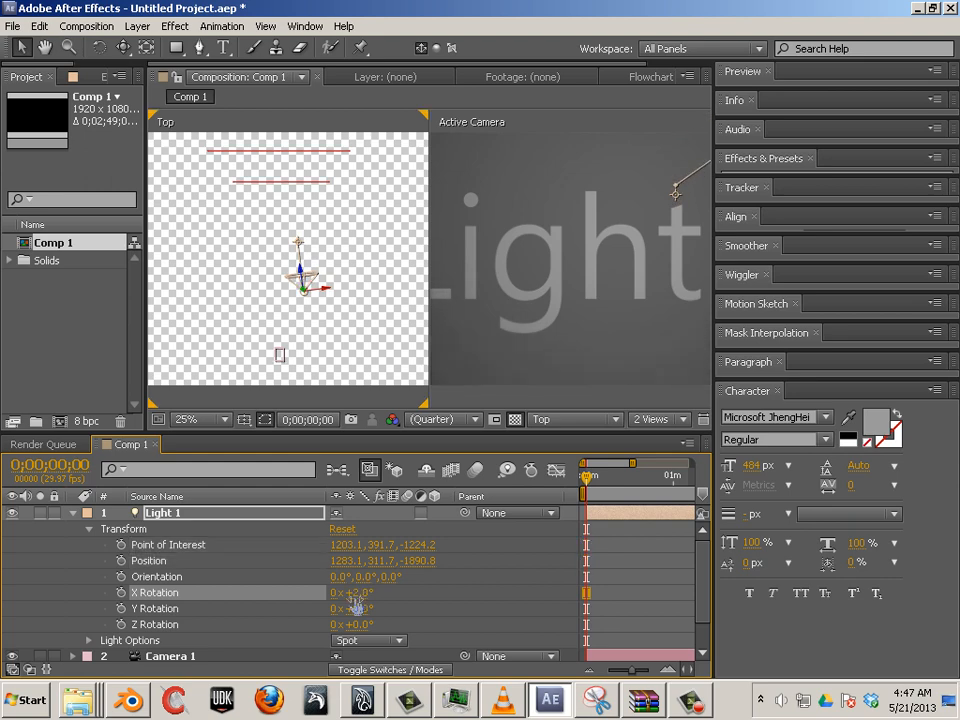
- Rotate the spot light around its X axis with the Rotation tool to an orientation of 11.6°, accepting the auto-orient warning
left_click(99, 47)
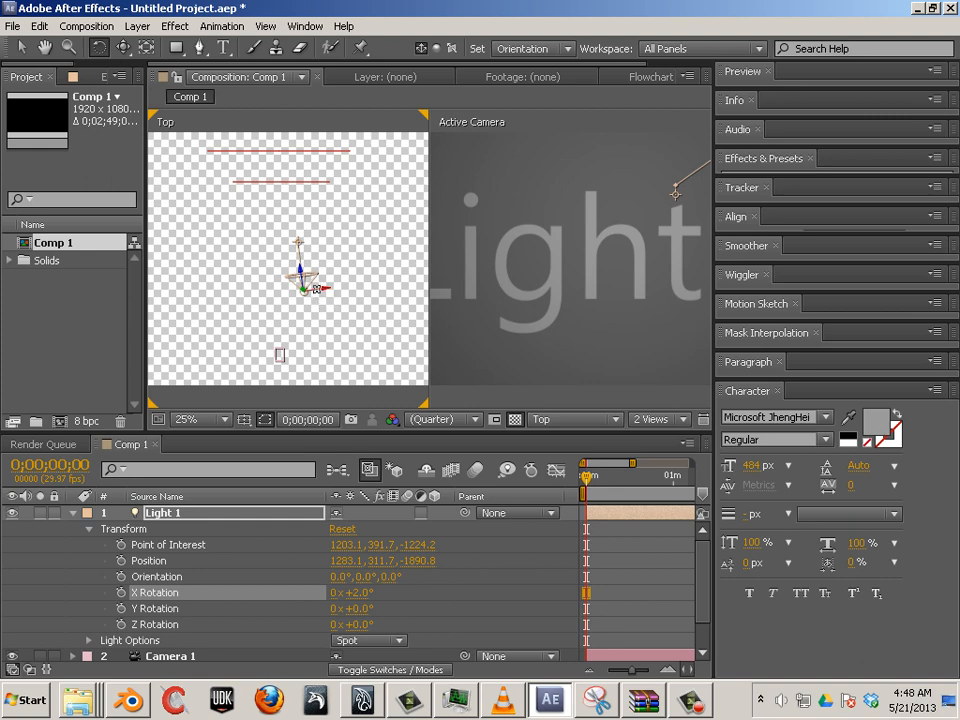
left_click(316, 289)
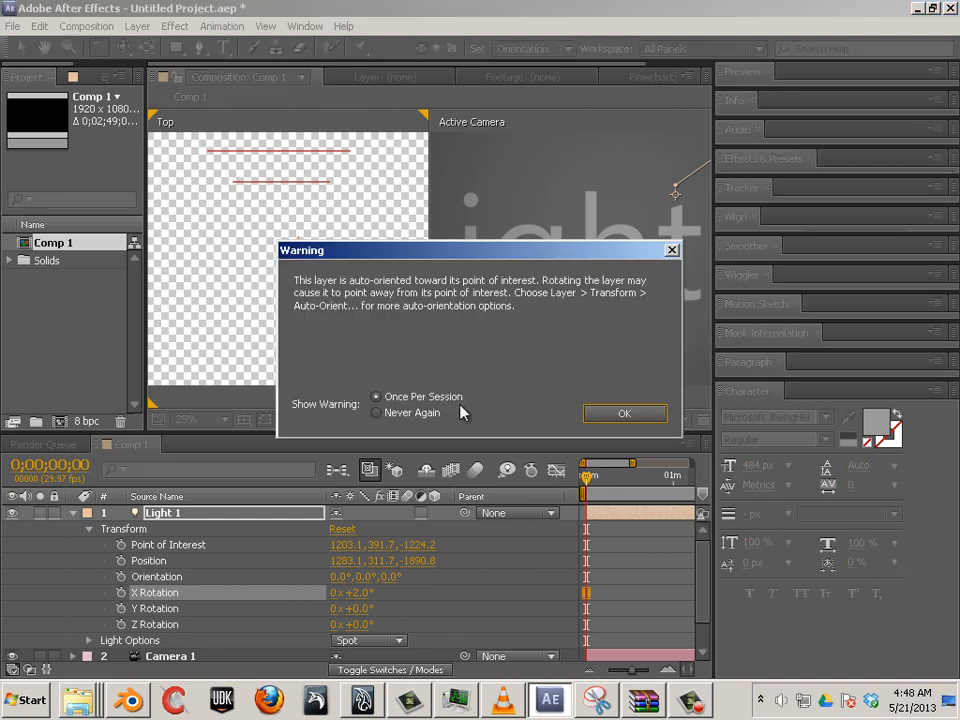
left_click(615, 419)
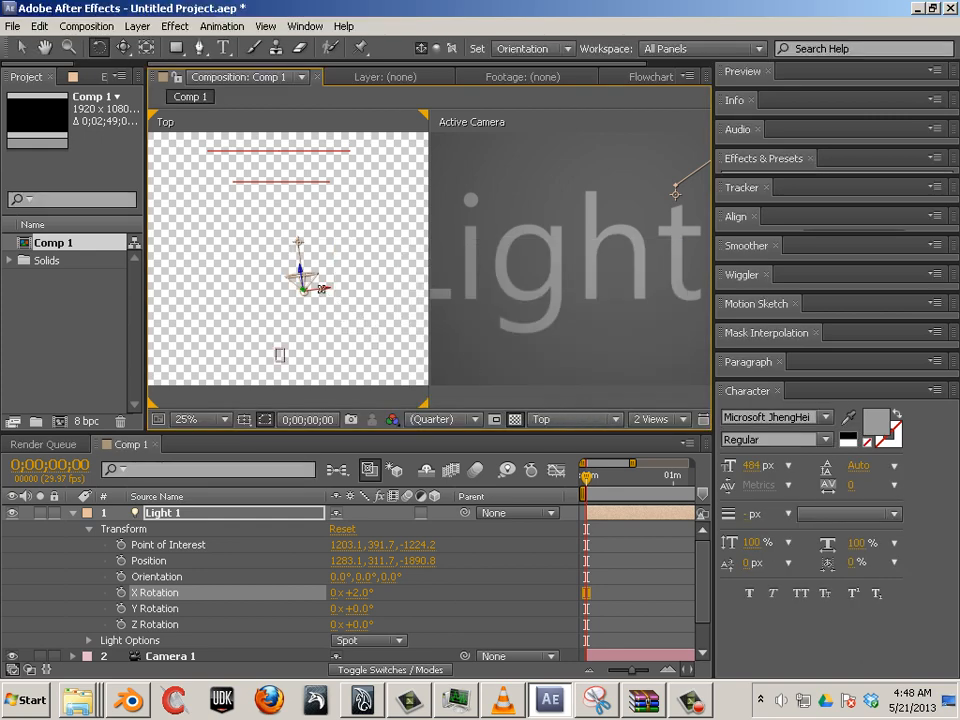
mouse_move(325, 289)
left_mouse_down()
mouse_move(310, 281)
mouse_move(315, 296)
mouse_move(307, 293)
left_mouse_up()
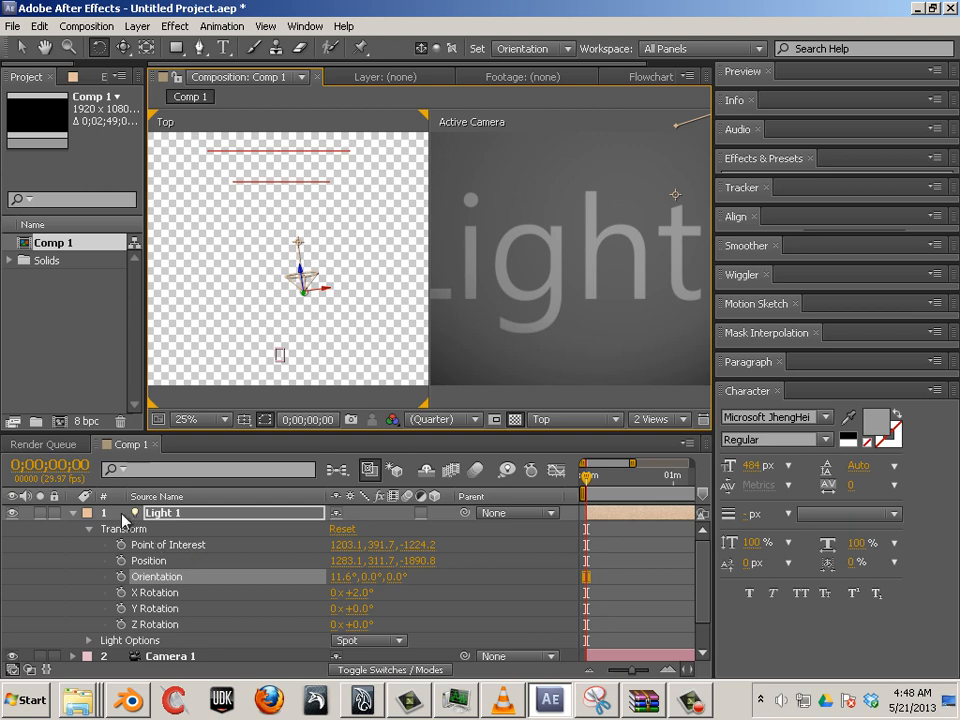
- Expand the spot light's Light Options and turn on Casts Shadows
scroll(138, 530, "down", 1)
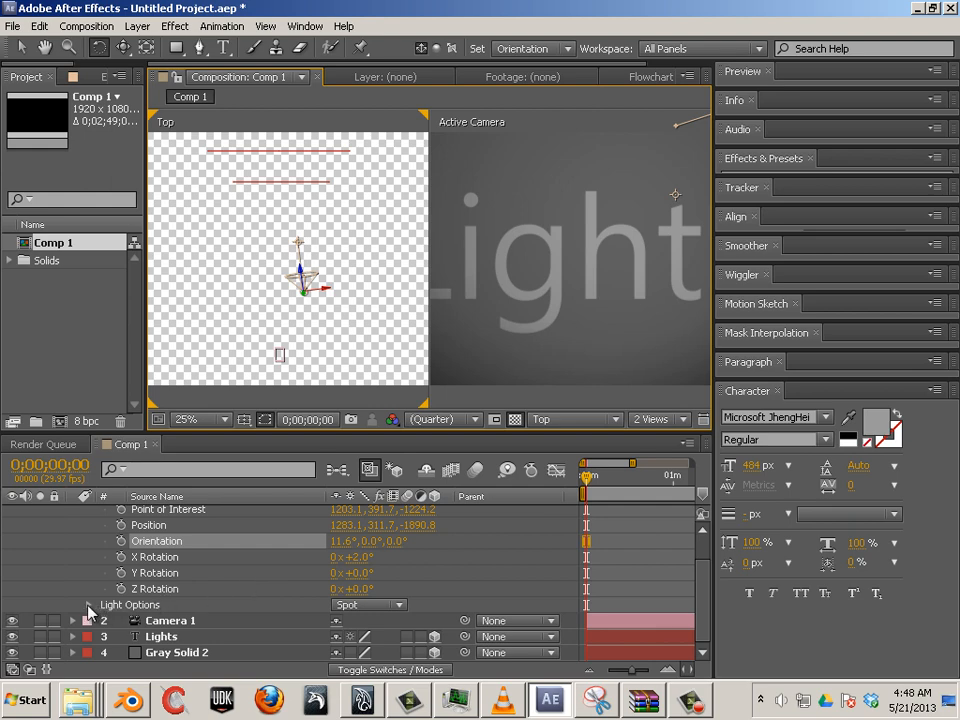
left_click(88, 605)
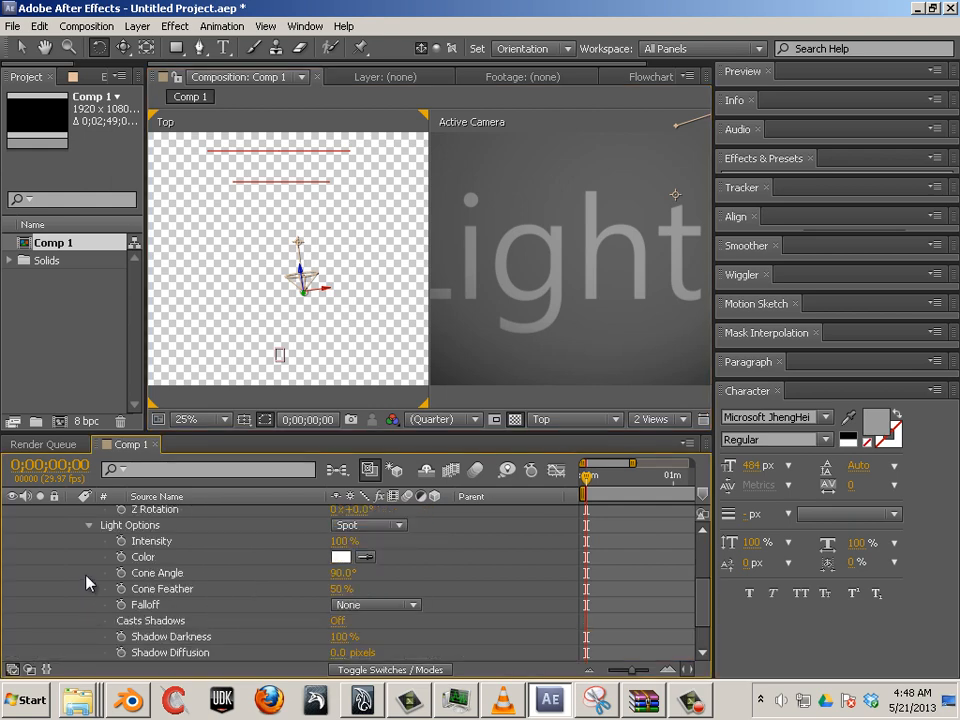
scroll(80, 583, "down", 1)
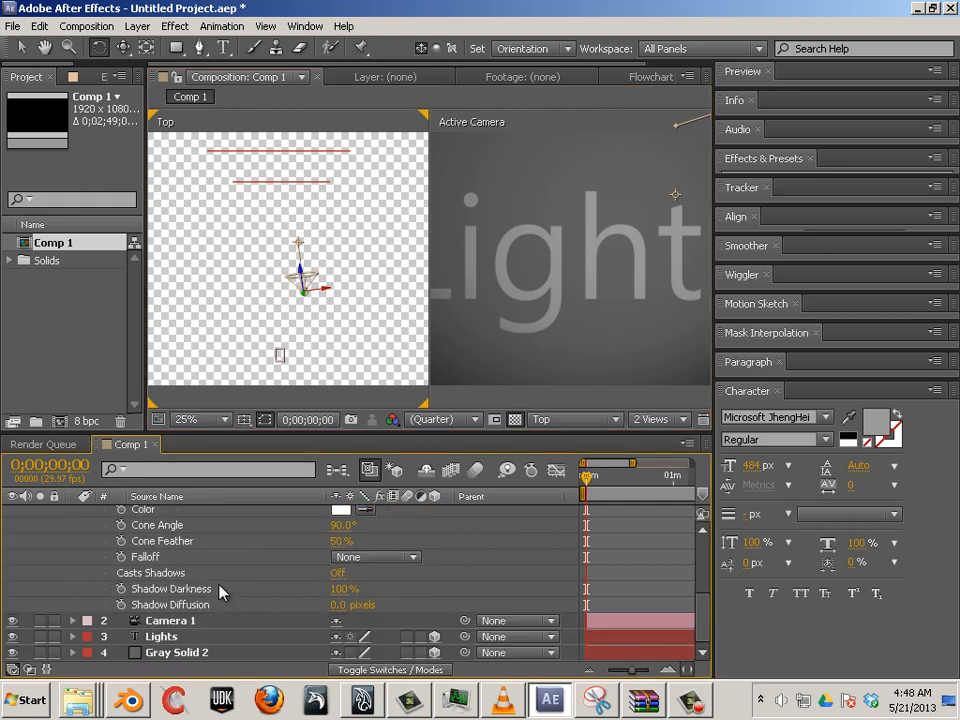
left_click(337, 576)
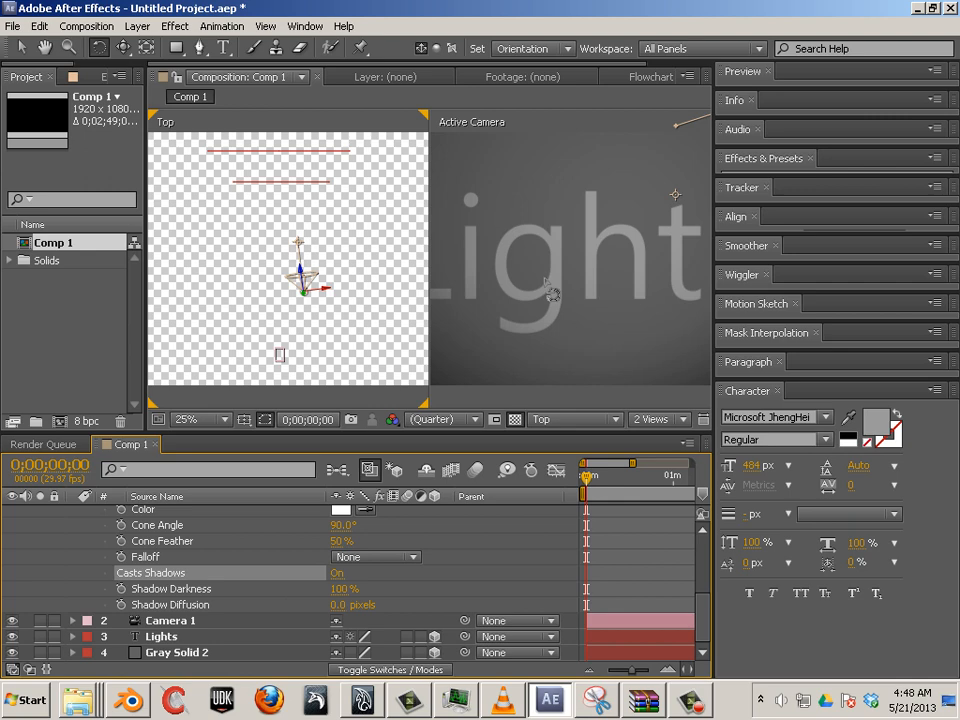
- Select the Lights text with the Selection tool and turn on Casts Shadows in its Material Options
left_click(20, 47)
left_click(563, 257)
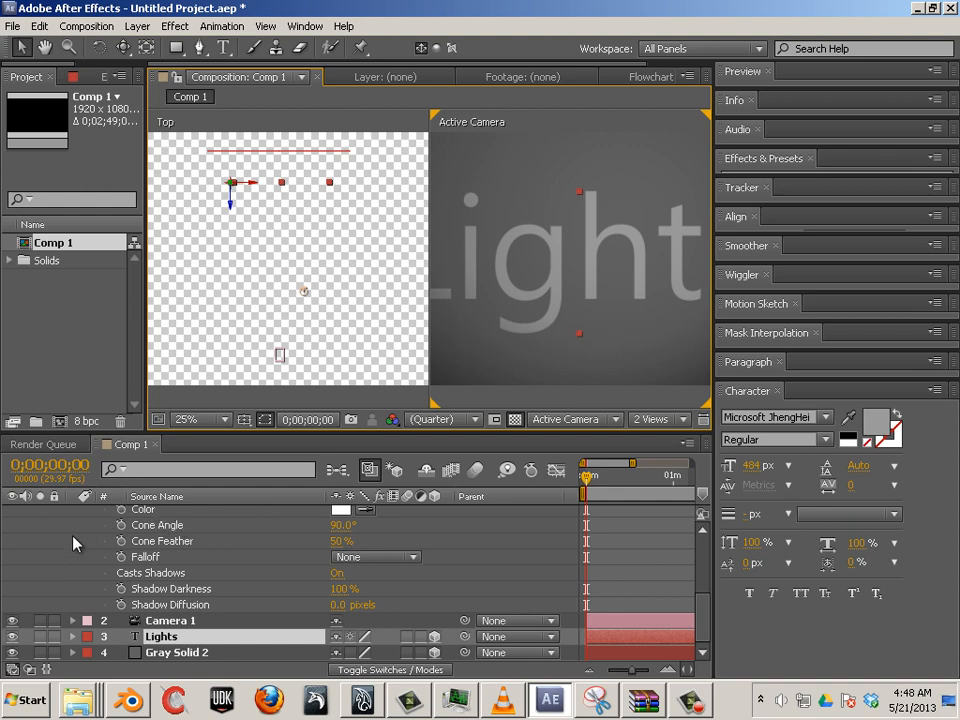
left_click(72, 637)
scroll(115, 575, "down", 3)
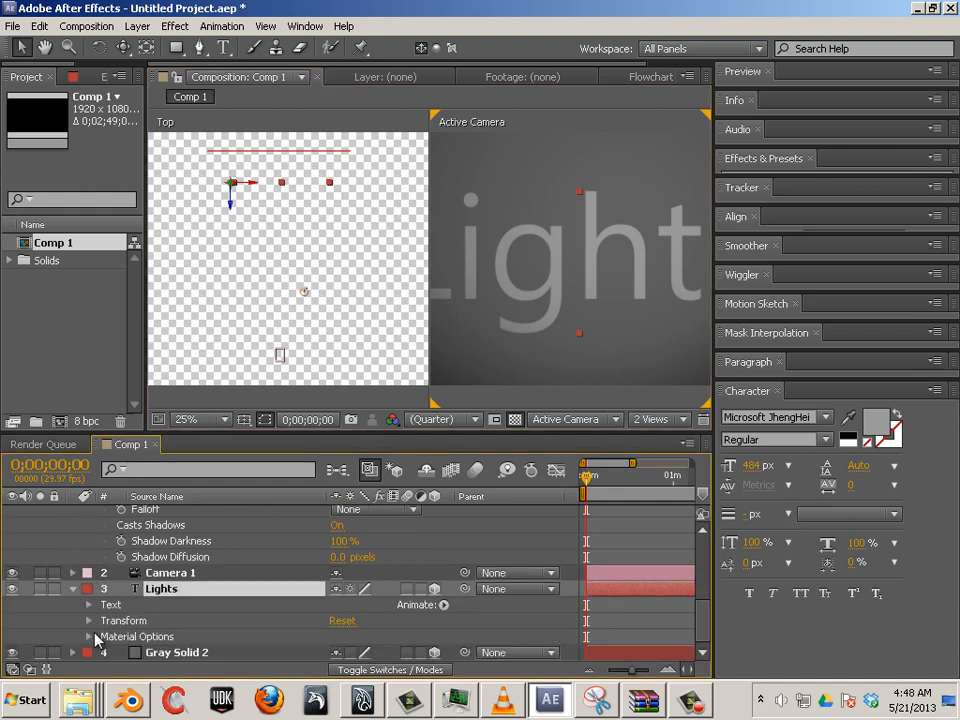
left_click(89, 637)
scroll(181, 580, "down", 1)
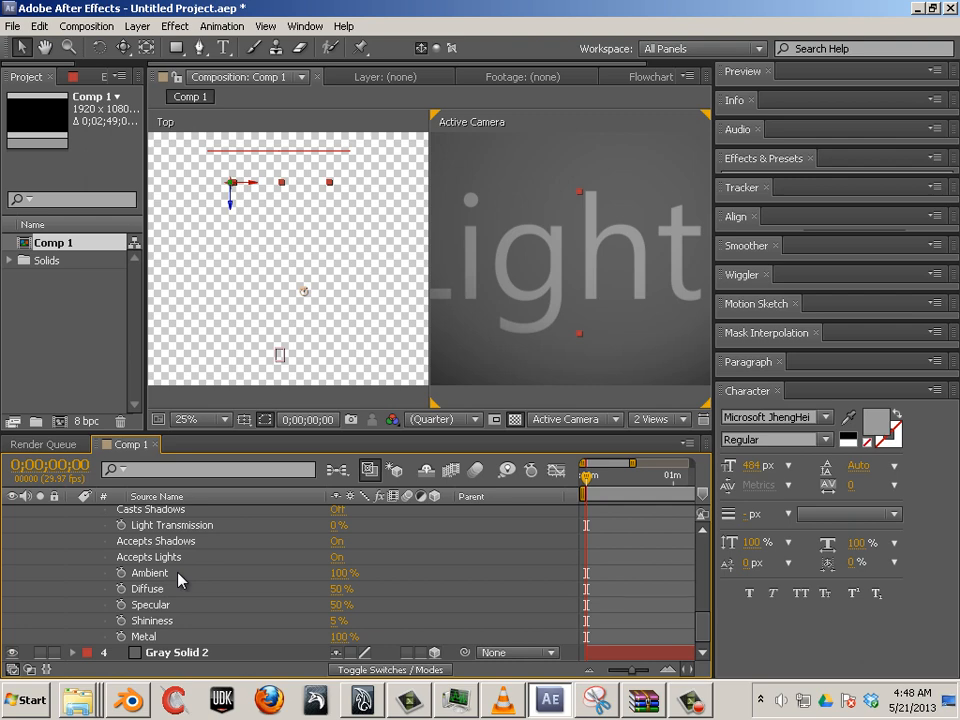
scroll(181, 580, "up", 3)
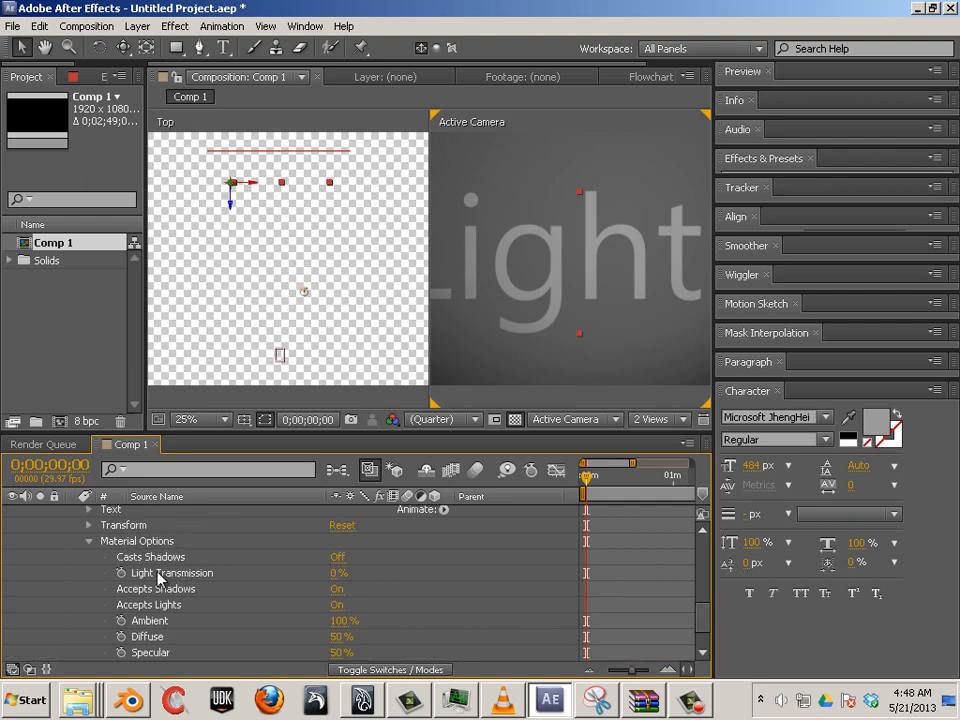
left_click(338, 557)
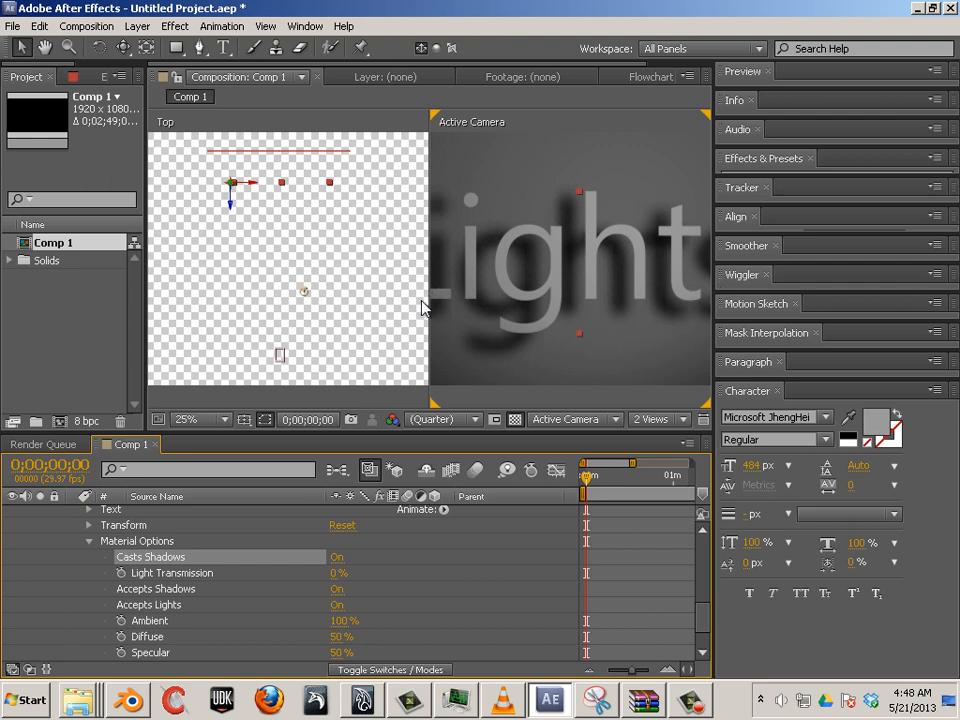
- Select the spot light in the Top view and move it farther along its X axis, away from the camera's center line
left_click(305, 300)
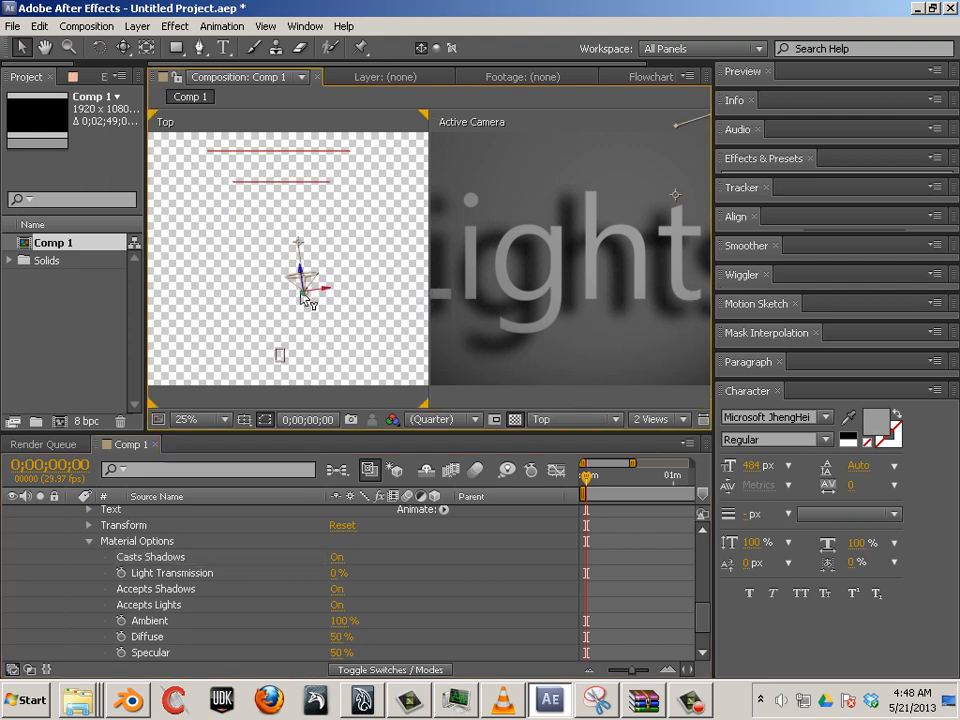
left_click_drag(328, 296, 373, 320)
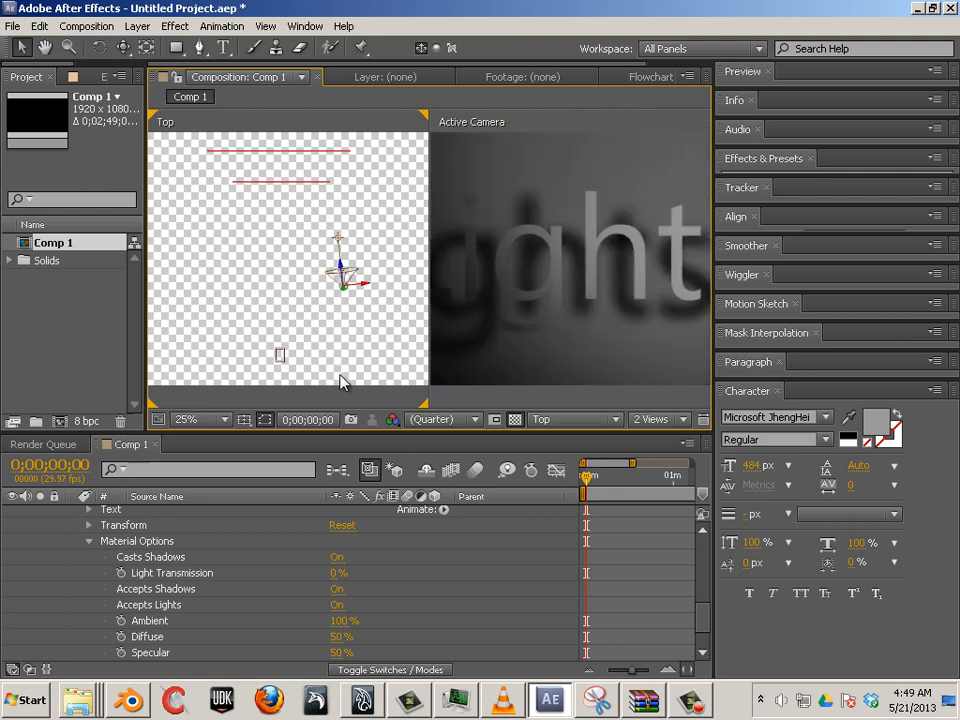